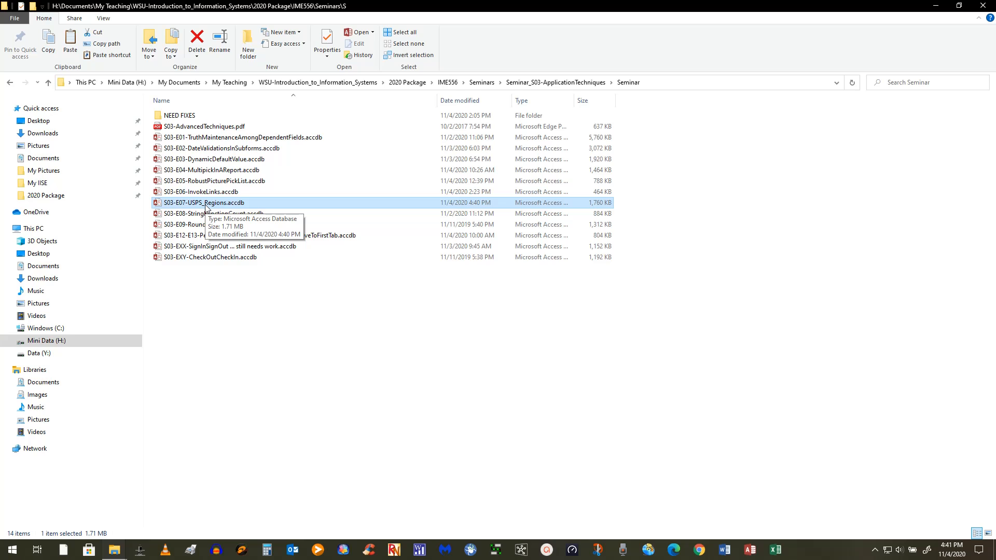
Open the S03-E07-USPS_Regions.accdb database file in Microsoft Access.
{"action": "double_click", "coordinate": [206, 208]}
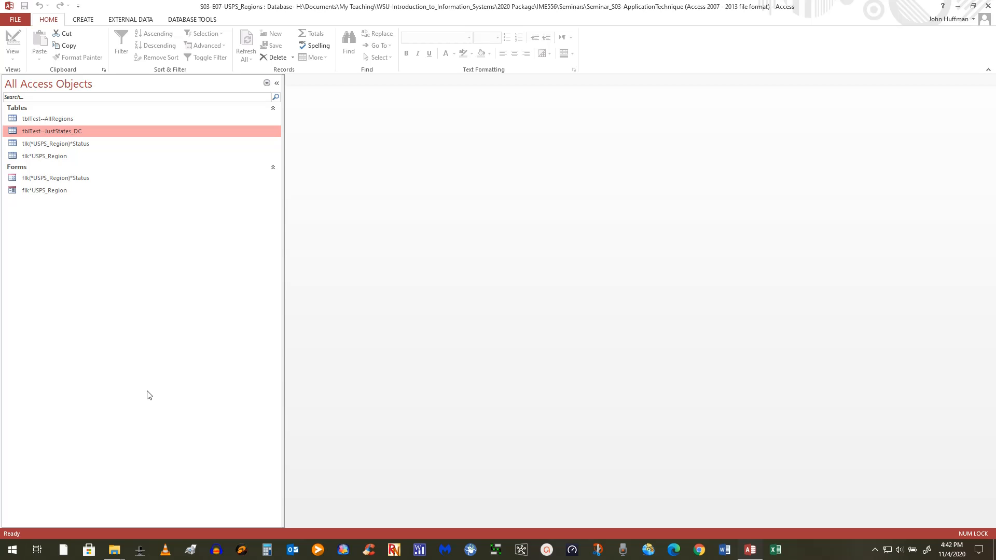
{"action": "left_click", "coordinate": [59, 158]}
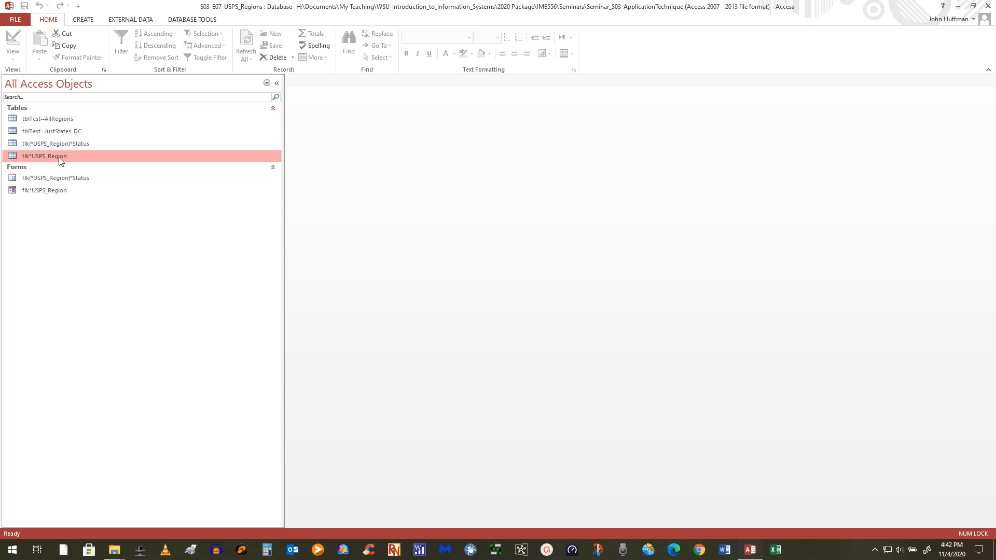
{"action": "left_click", "coordinate": [83, 144]}
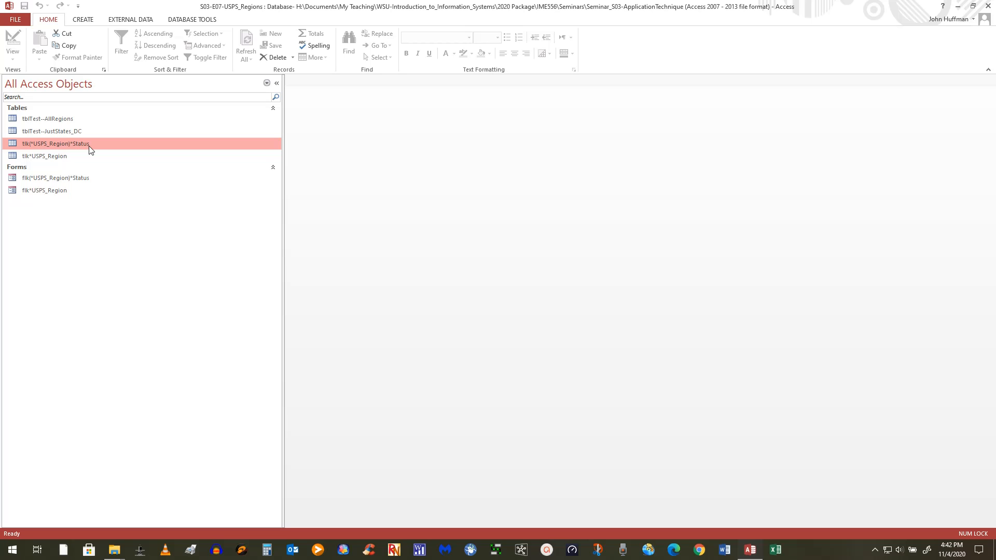
{"action": "double_click", "coordinate": [89, 150]}
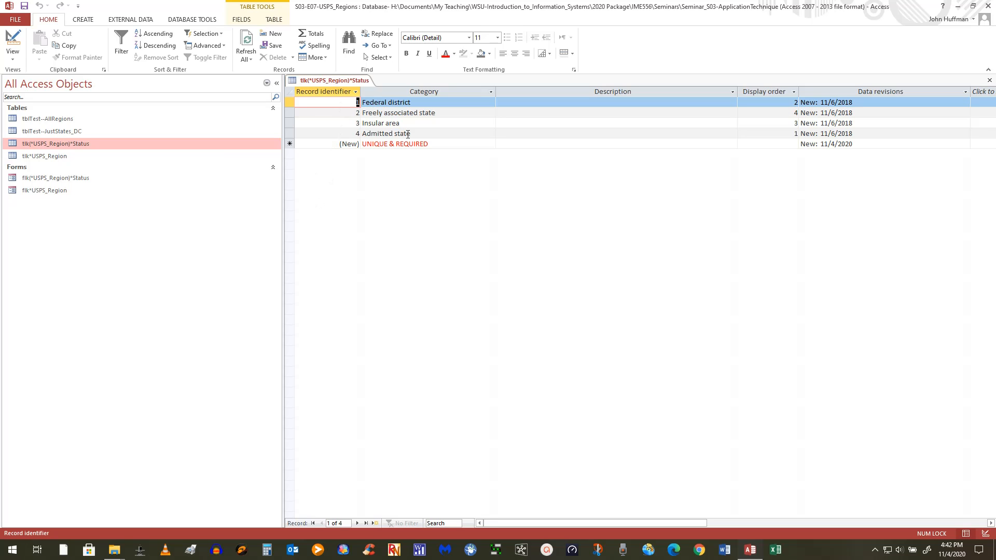
{"action": "left_click", "coordinate": [989, 80]}
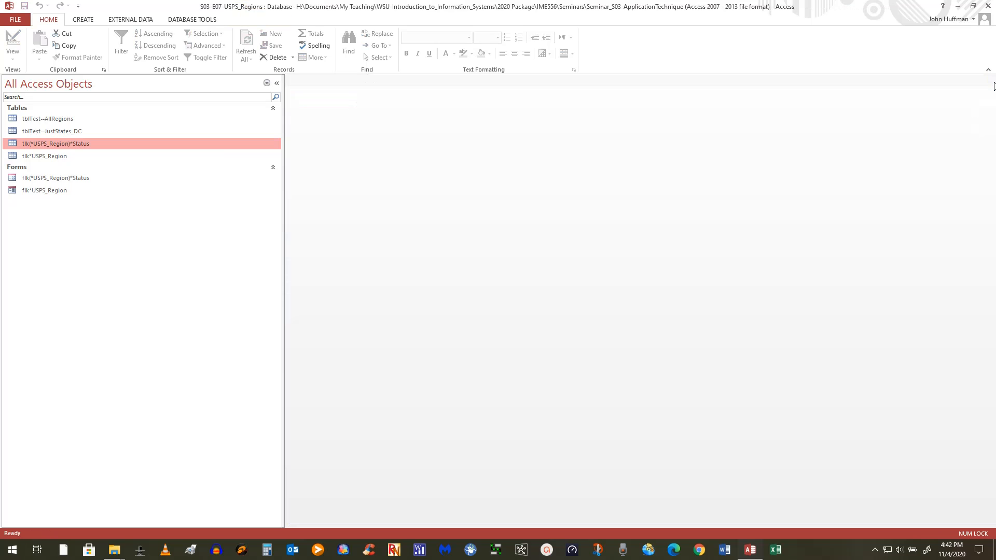
{"action": "left_click", "coordinate": [81, 178]}
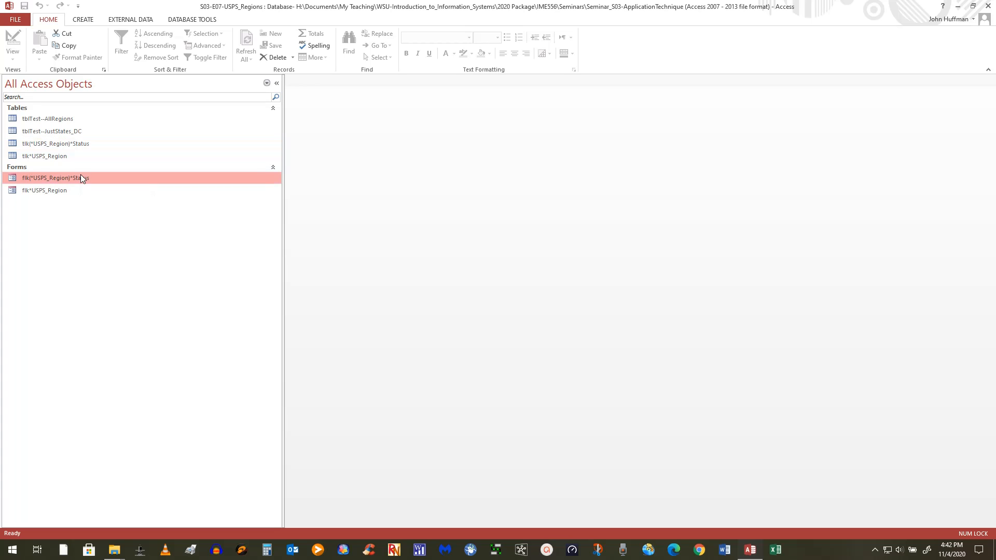
{"action": "double_click", "coordinate": [81, 178]}
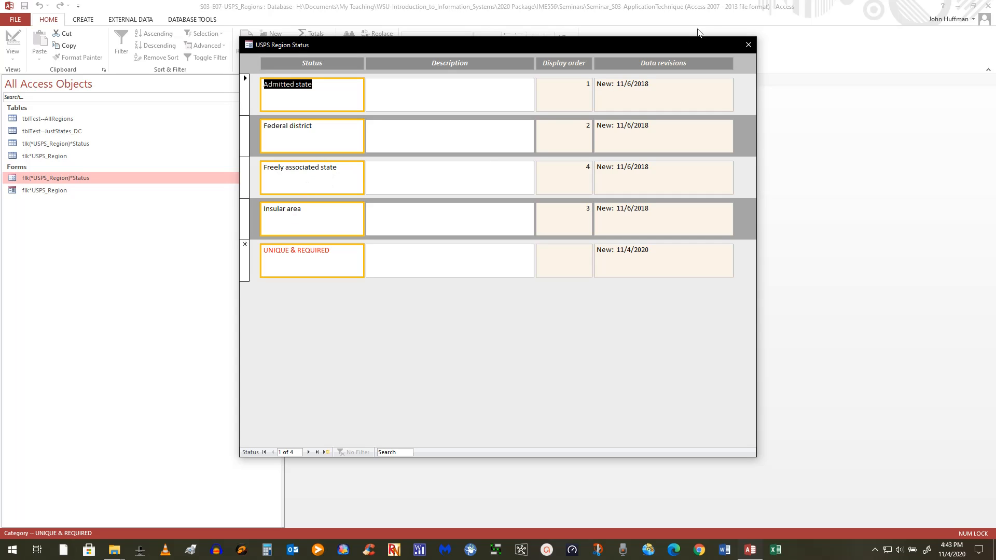
{"action": "left_click", "coordinate": [748, 44]}
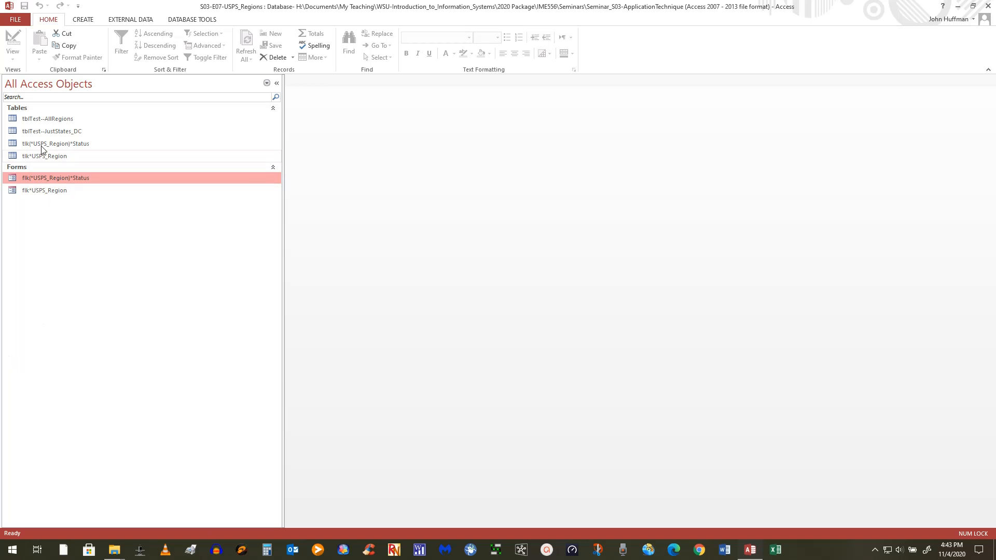
Inspect tblTest--AllRegions' field design, then bring up the Relationships diagram.
{"action": "right_click", "coordinate": [52, 117]}
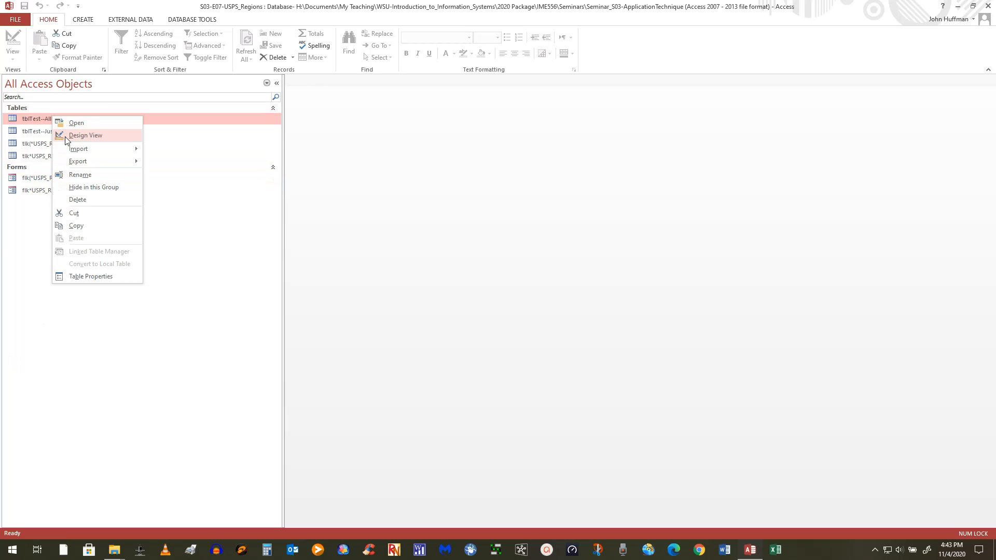
{"action": "left_click", "coordinate": [82, 136]}
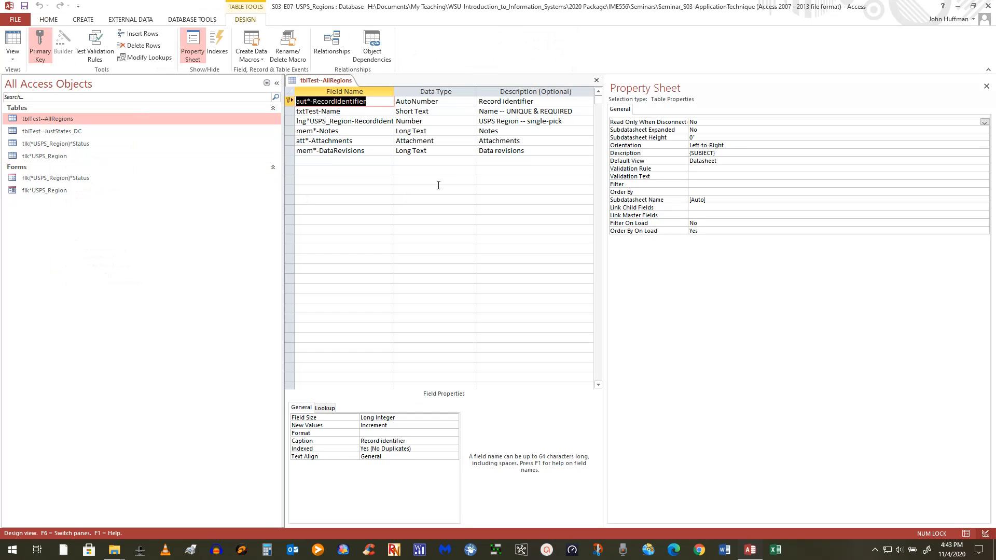
{"action": "left_click_drag", "start_coordinate": [394, 90], "coordinate": [492, 91]}
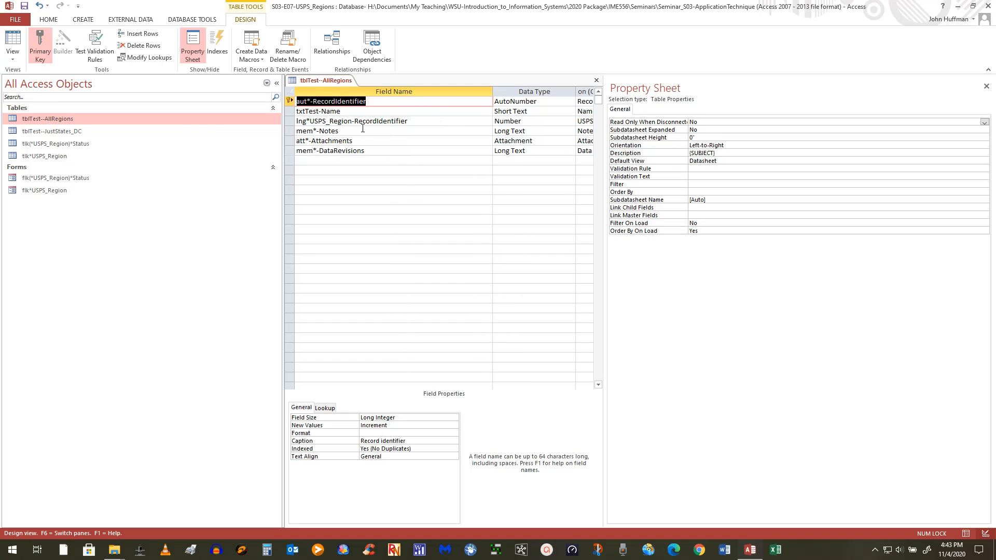
{"action": "left_click", "coordinate": [596, 80]}
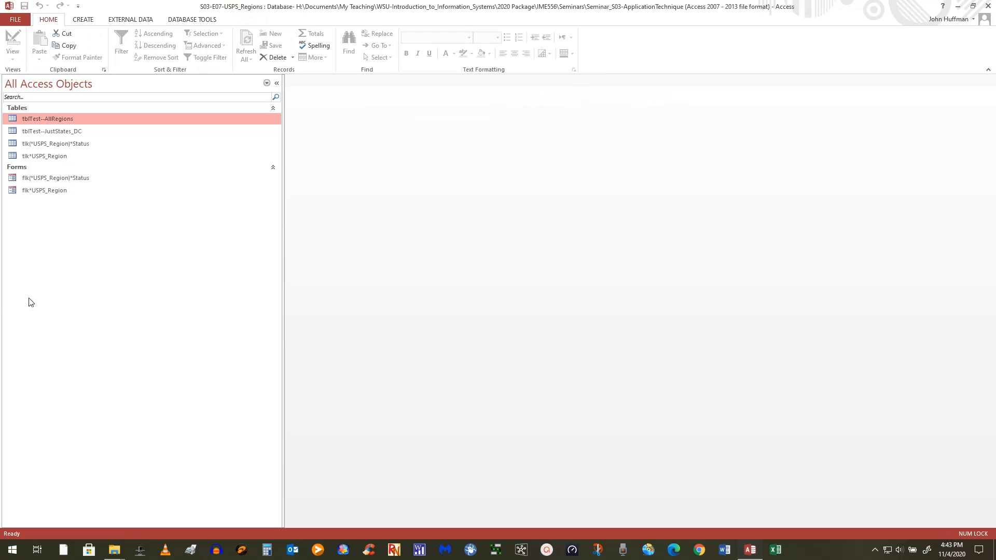
{"action": "left_click", "coordinate": [202, 20]}
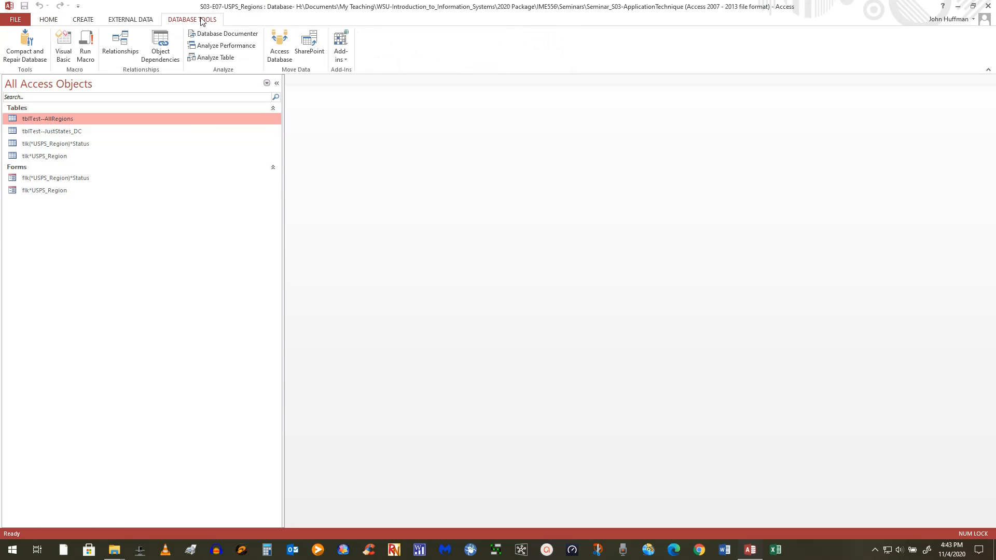
{"action": "left_click", "coordinate": [130, 42]}
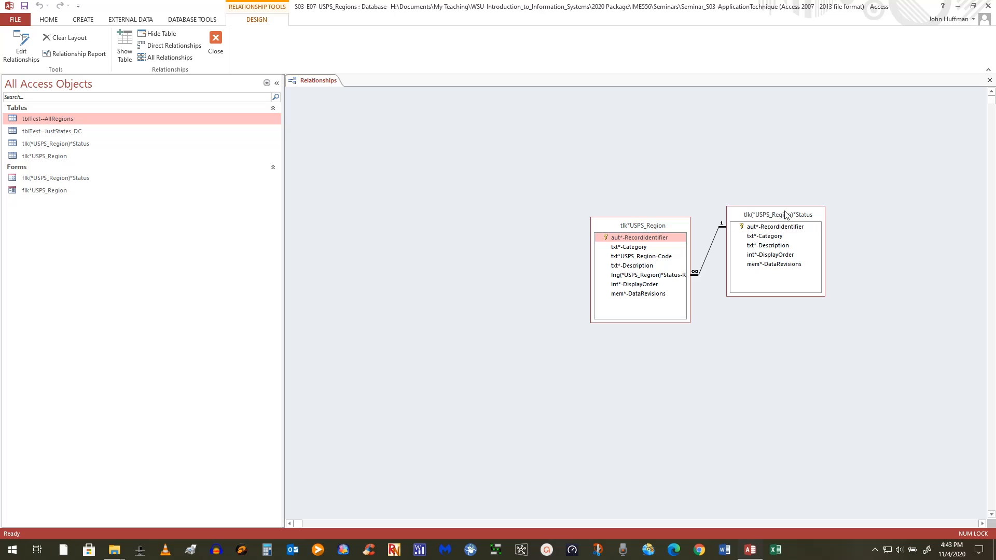
Show all related tables and add tblTest--JustStates_DC to the relationships diagram.
{"action": "right_click", "coordinate": [468, 213]}
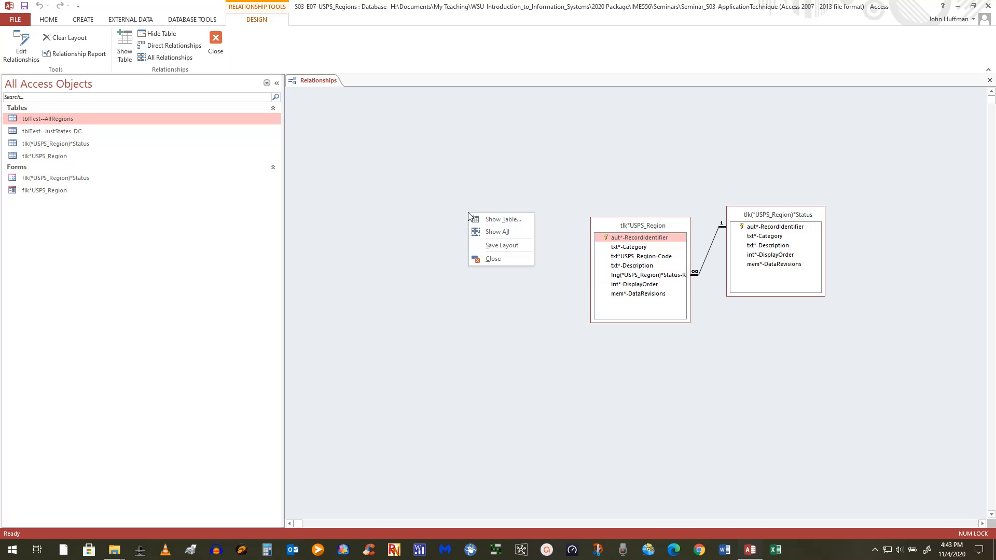
{"action": "left_click", "coordinate": [496, 232]}
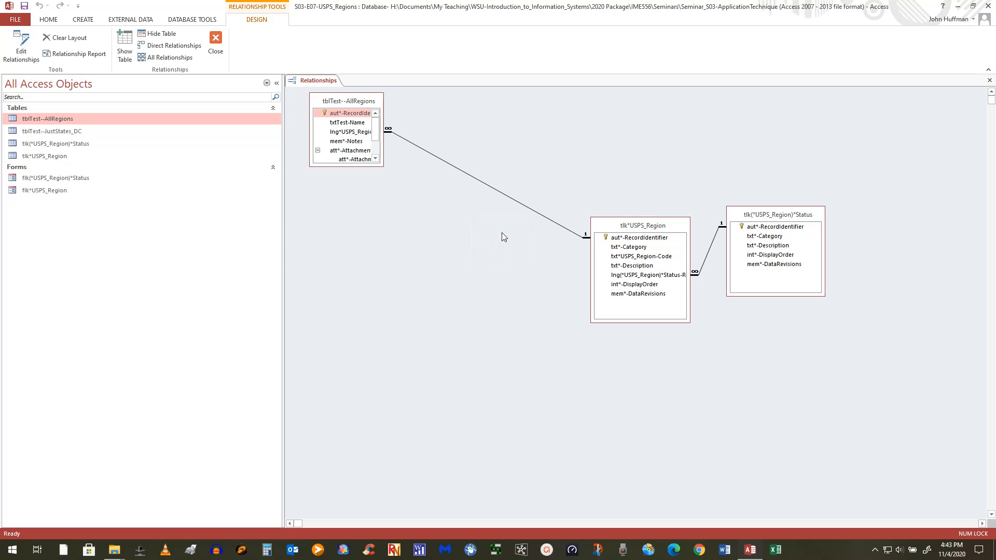
{"action": "left_click_drag", "start_coordinate": [376, 108], "coordinate": [419, 217]}
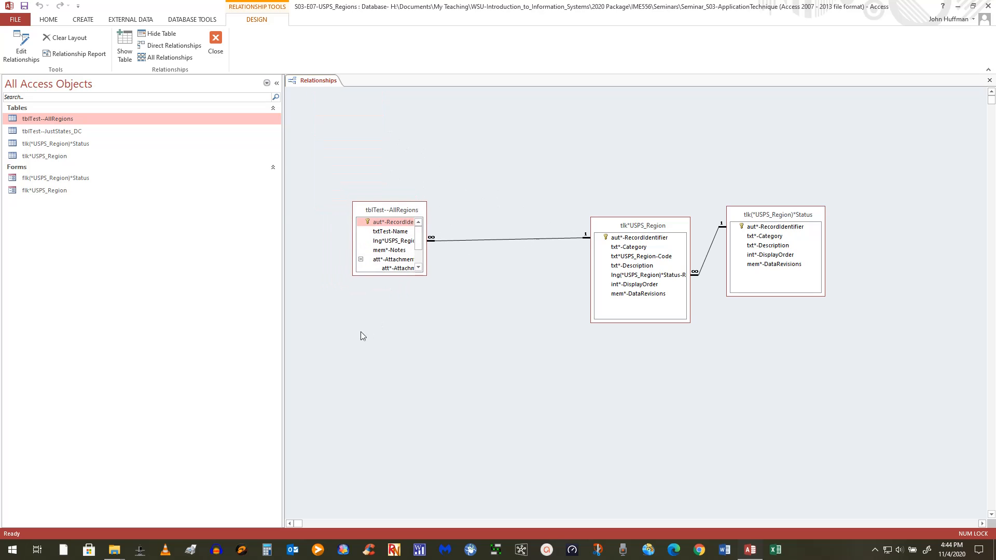
{"action": "right_click", "coordinate": [363, 345]}
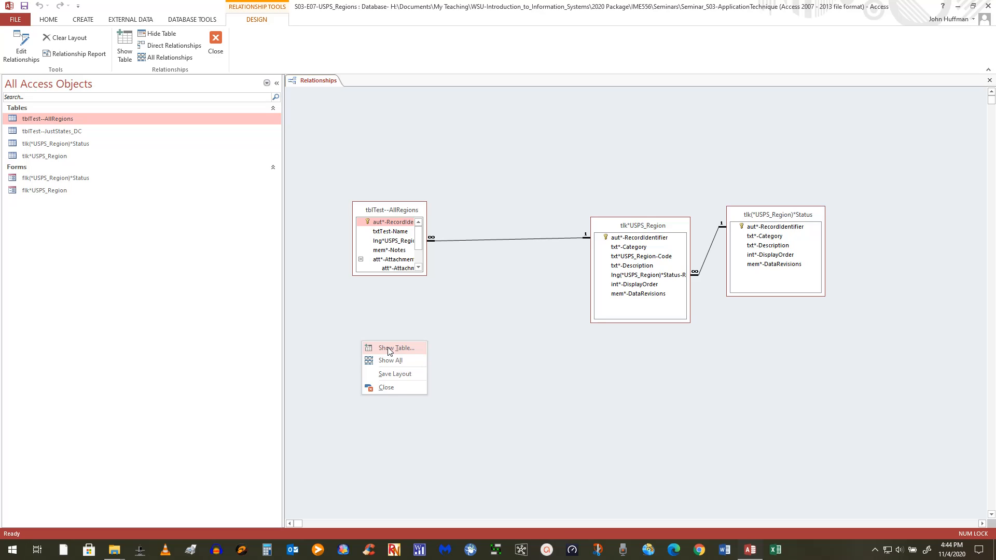
{"action": "left_click", "coordinate": [387, 361]}
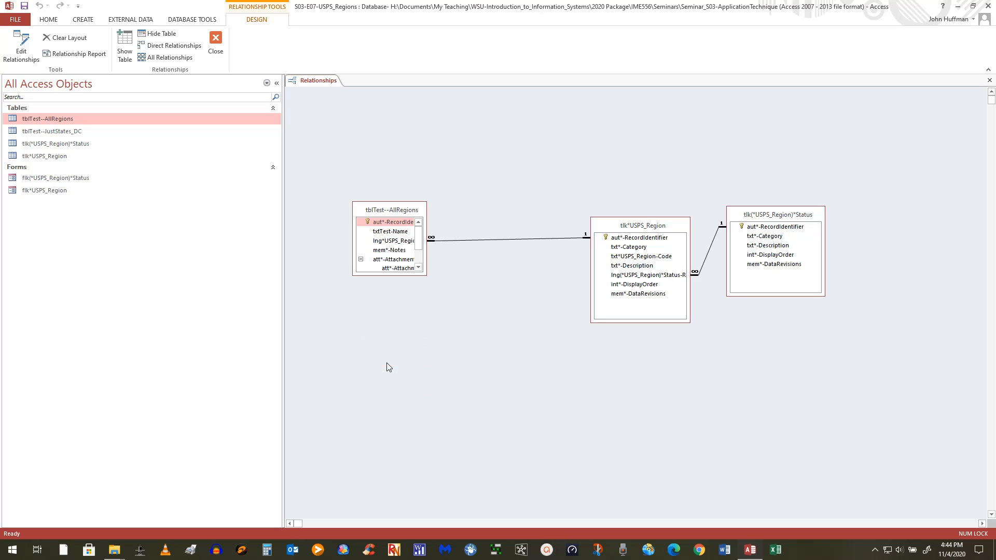
{"action": "left_click_drag", "start_coordinate": [77, 133], "coordinate": [377, 316]}
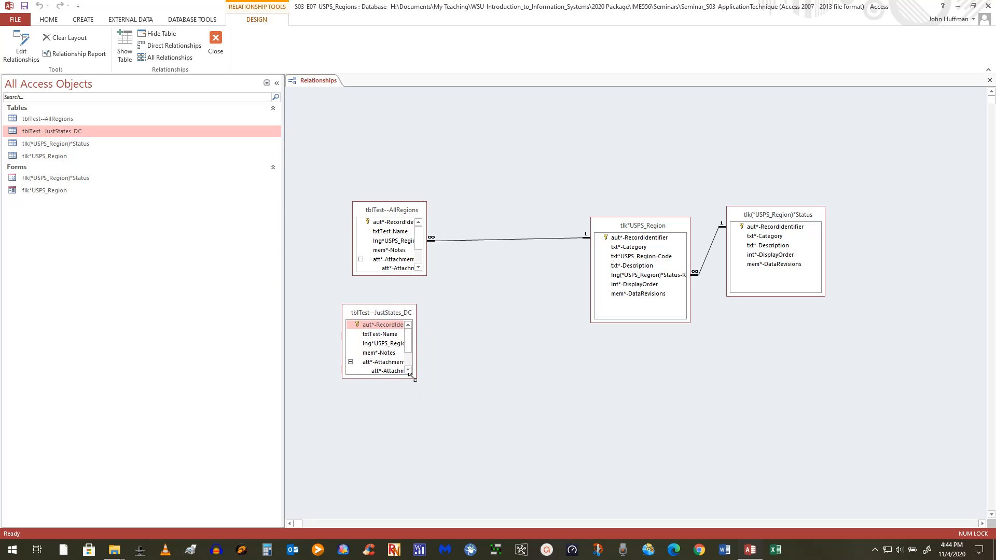
{"action": "left_click_drag", "start_coordinate": [414, 377], "coordinate": [475, 419]}
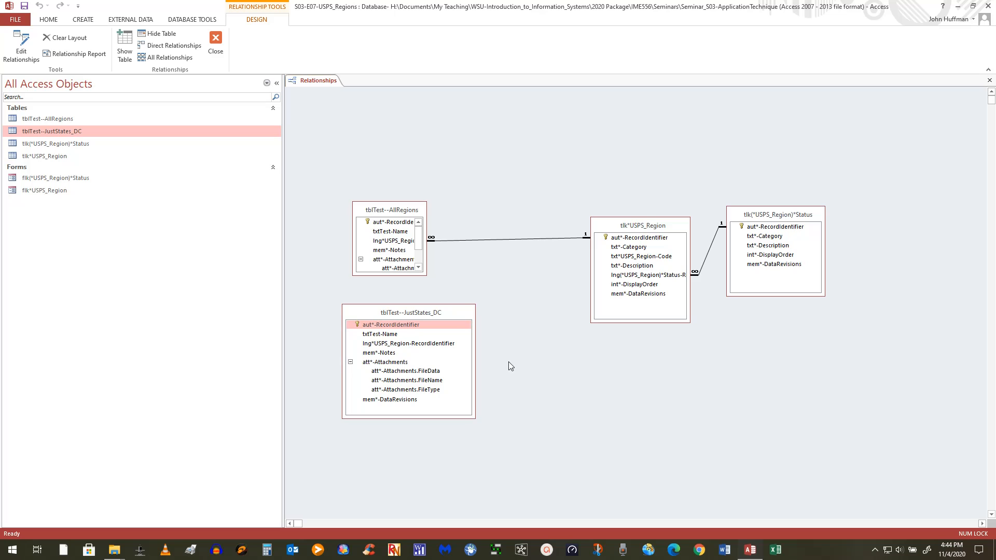
Link the region identifier to tblTest--JustStates_DC's lookup field, enforcing referential integrity with cascade update.
{"action": "left_click_drag", "start_coordinate": [628, 237], "coordinate": [434, 348]}
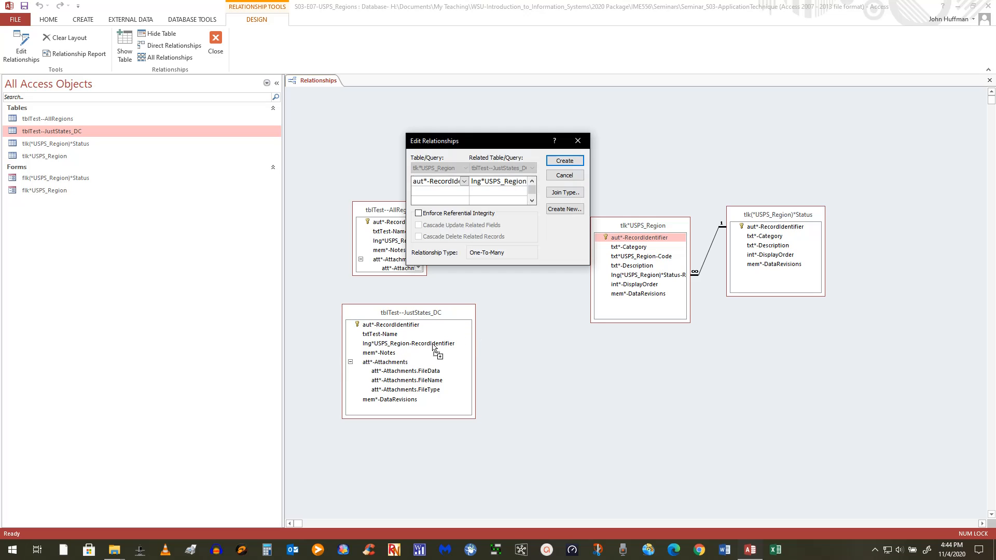
{"action": "left_click", "coordinate": [418, 214]}
{"action": "left_click", "coordinate": [418, 225]}
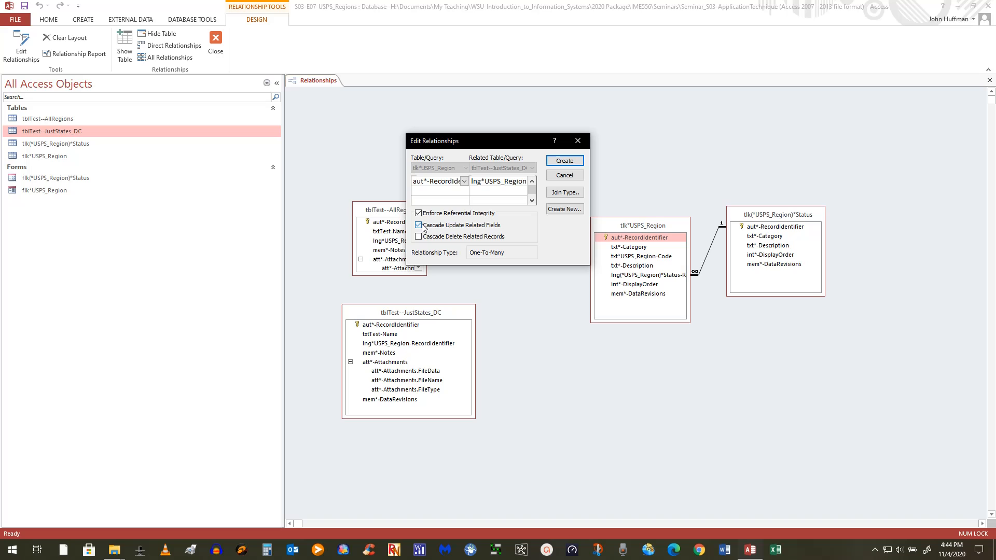
{"action": "left_click", "coordinate": [564, 161]}
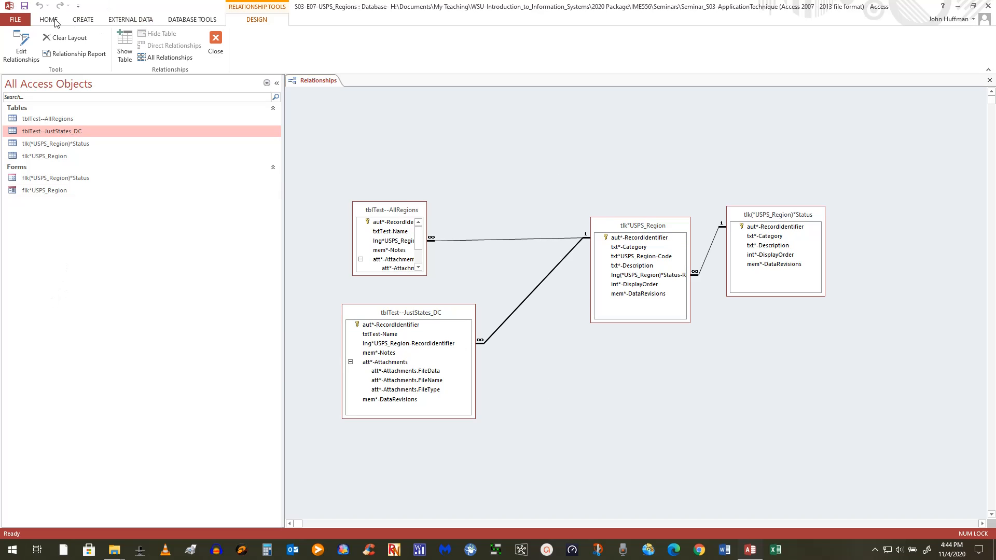
Close the relationships diagram and compact and repair the database.
{"action": "left_click", "coordinate": [211, 20]}
{"action": "left_click", "coordinate": [16, 21]}
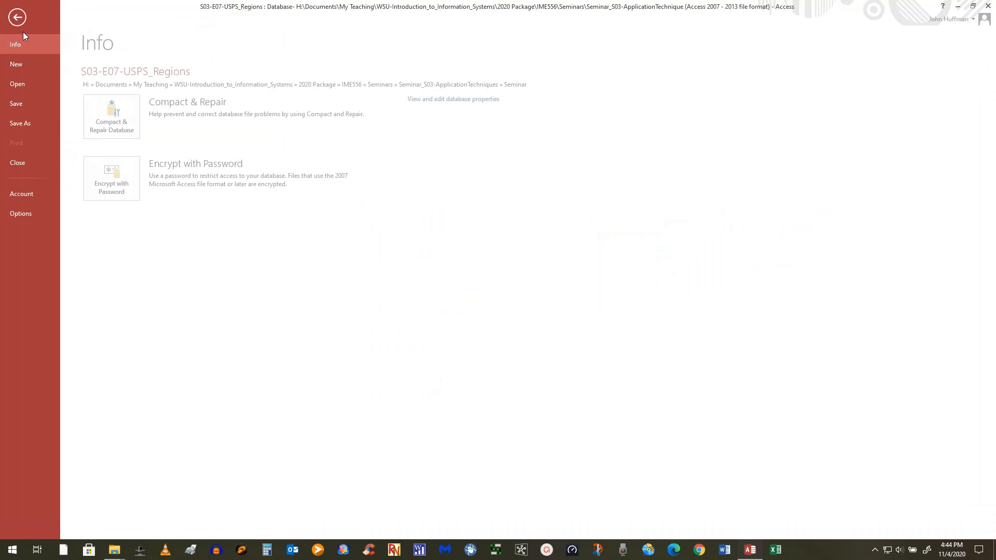
{"action": "left_click", "coordinate": [22, 18]}
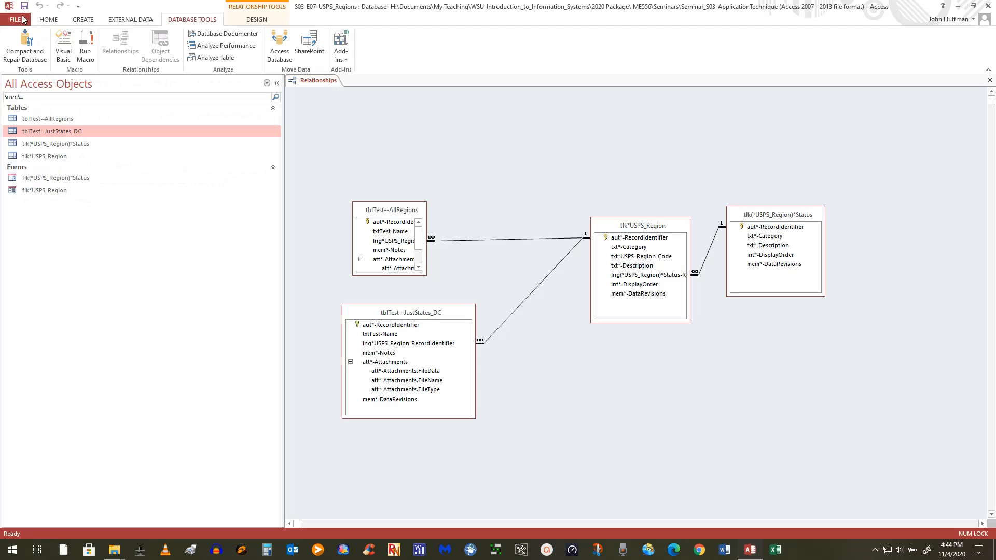
{"action": "left_click", "coordinate": [989, 80]}
{"action": "left_click", "coordinate": [27, 41]}
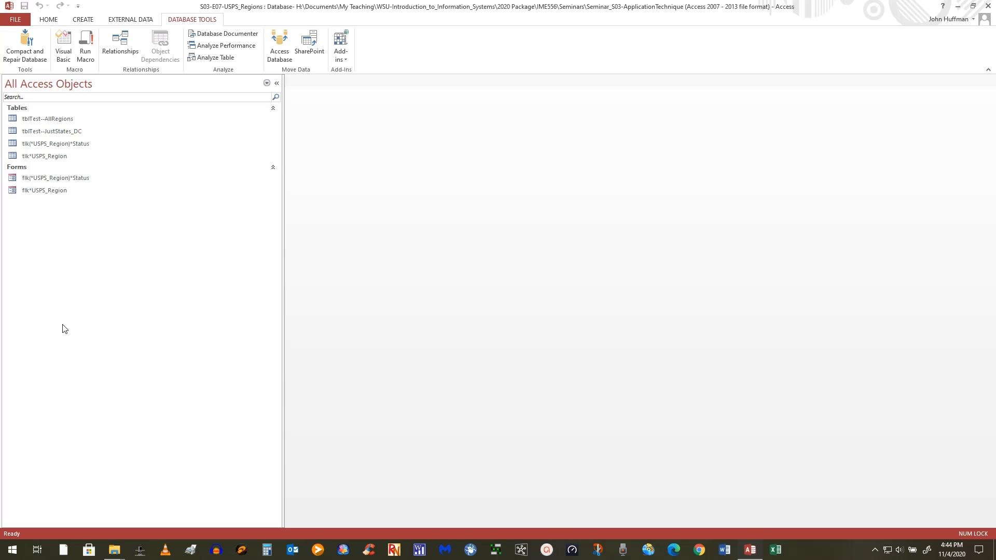
Open tlk*USPS_Region in Design View with the Field Name column widened.
{"action": "left_click", "coordinate": [58, 157]}
{"action": "right_click", "coordinate": [58, 157]}
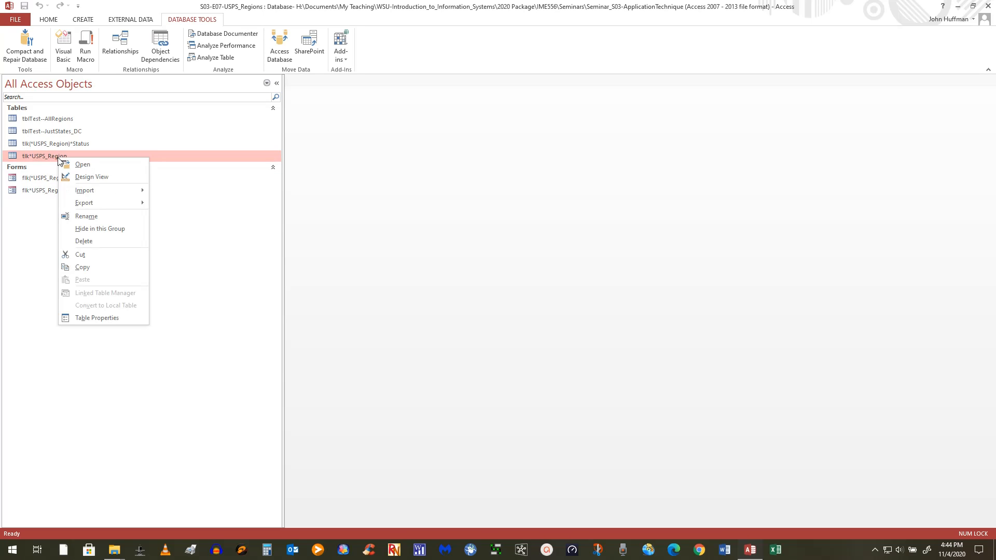
{"action": "left_click", "coordinate": [91, 177]}
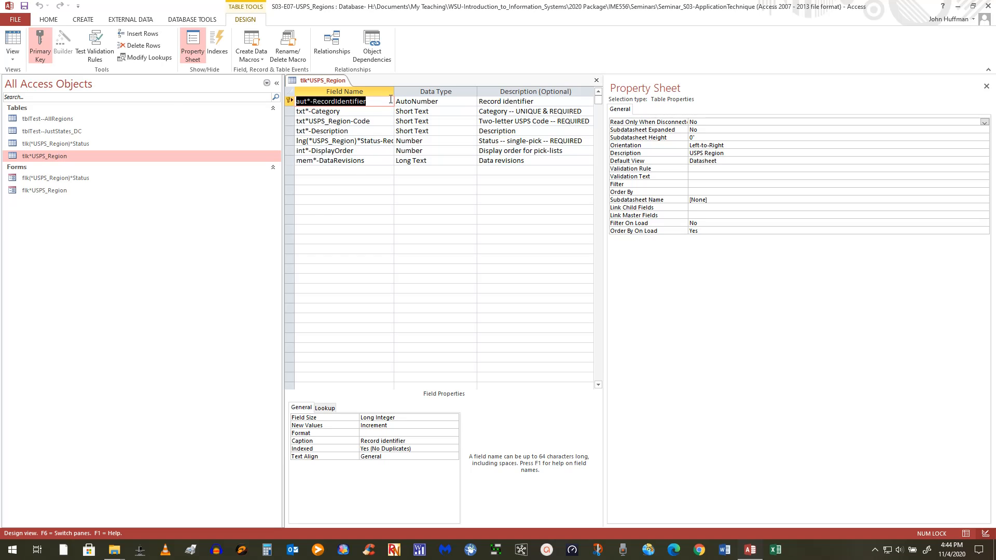
{"action": "left_click_drag", "start_coordinate": [393, 91], "coordinate": [480, 91]}
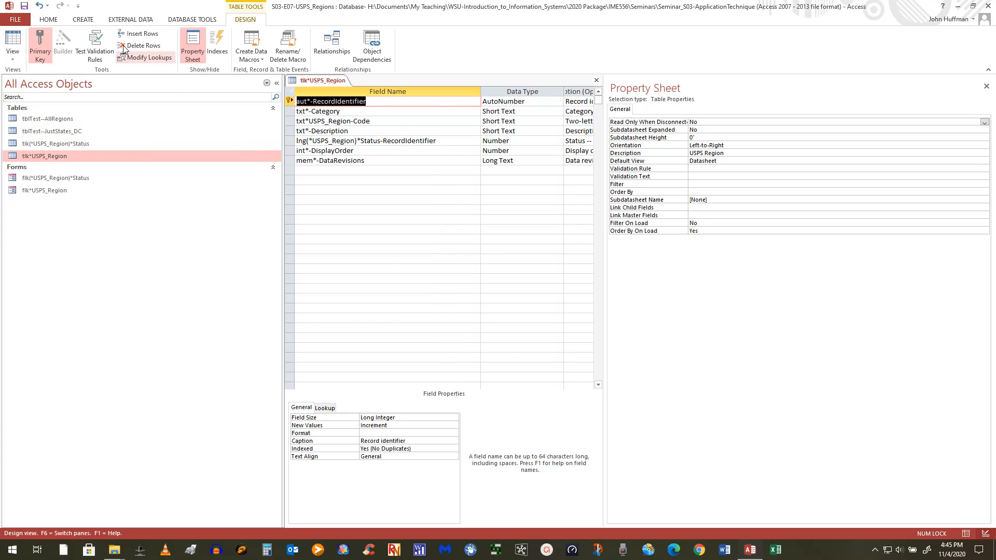
Review the Relationships diagram, then close it and the tlk*USPS_Region design.
{"action": "left_click", "coordinate": [190, 21]}
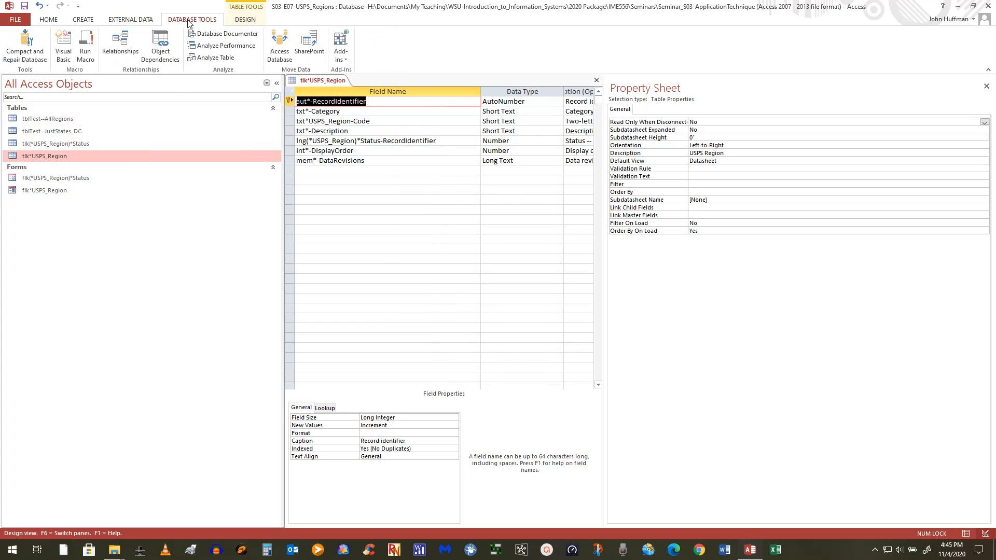
{"action": "left_click", "coordinate": [124, 54]}
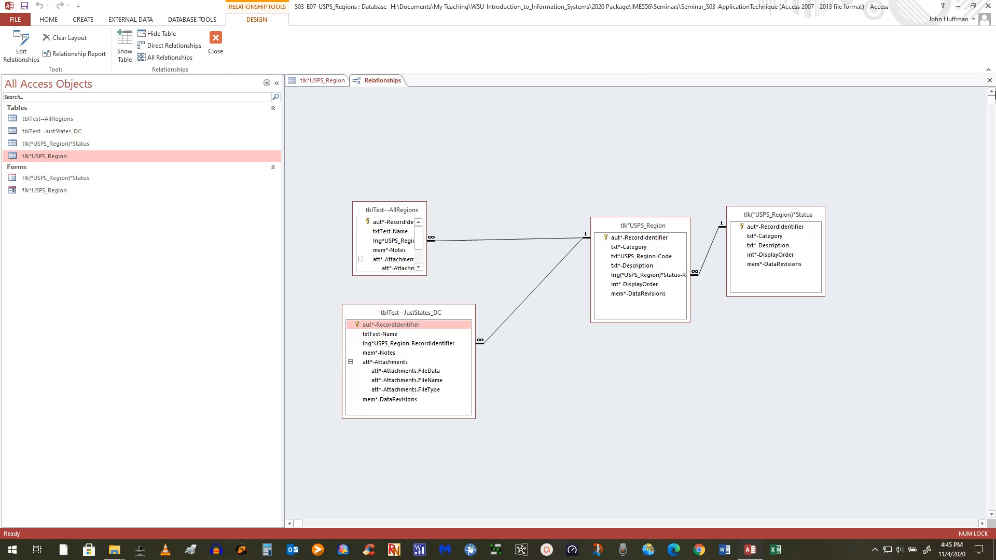
{"action": "left_click", "coordinate": [990, 82]}
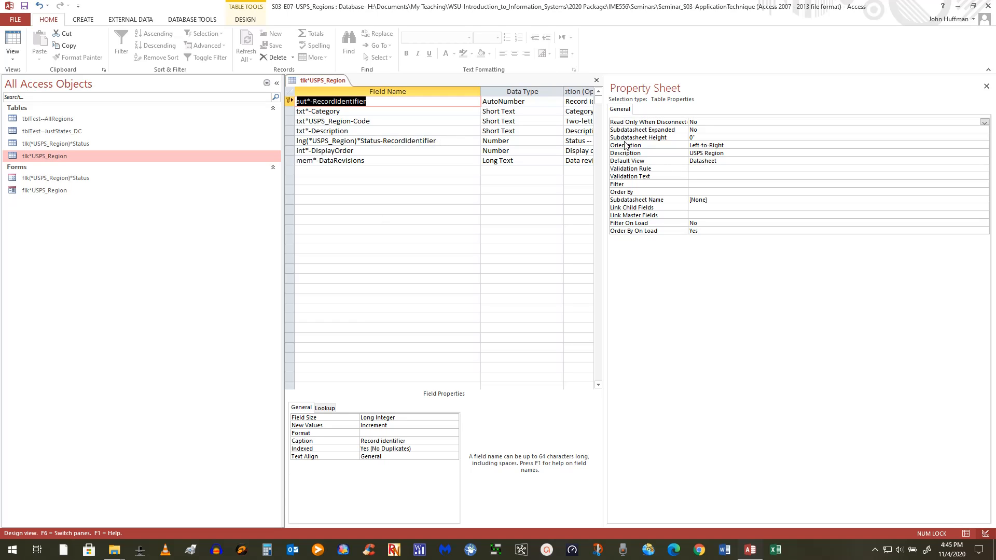
{"action": "left_click", "coordinate": [597, 81]}
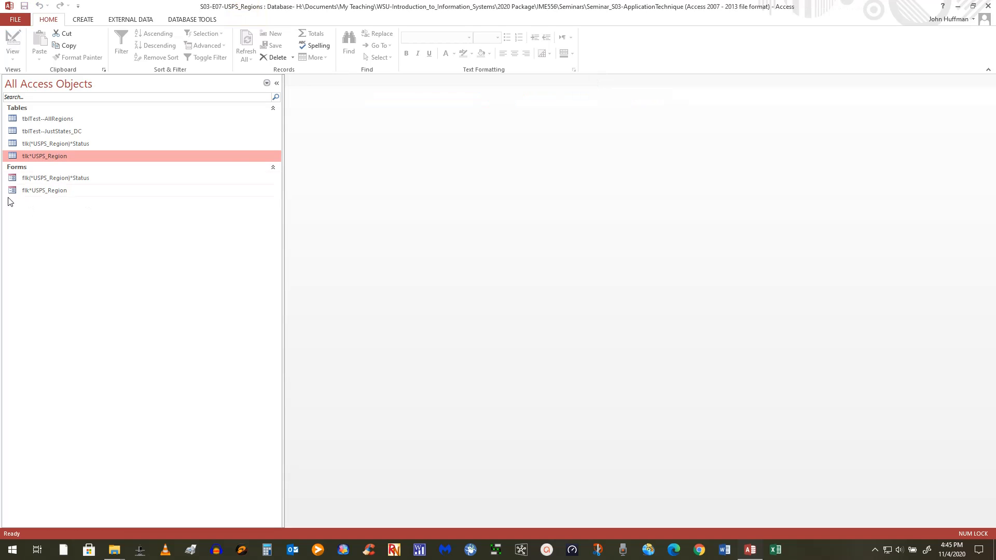
{"action": "left_click", "coordinate": [44, 192]}
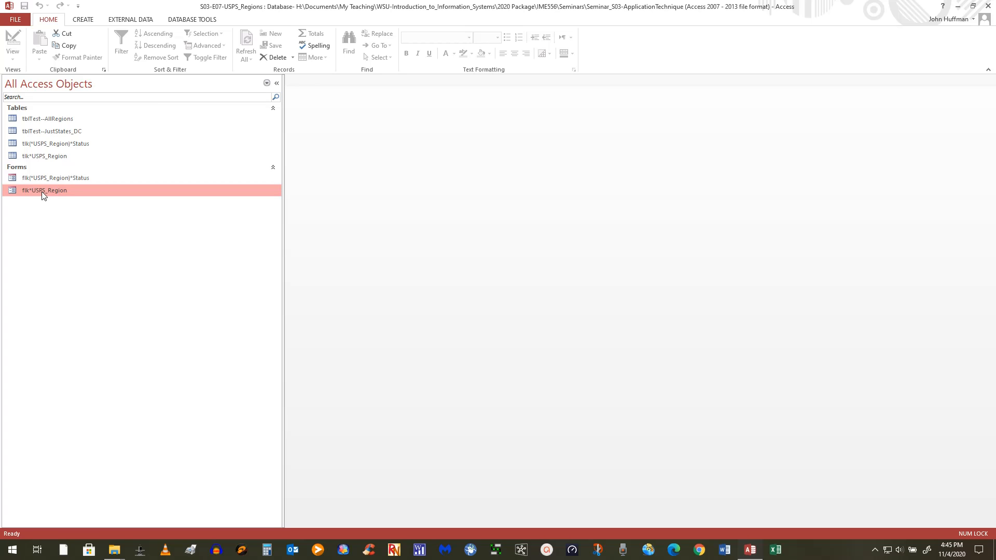
{"action": "double_click", "coordinate": [41, 192]}
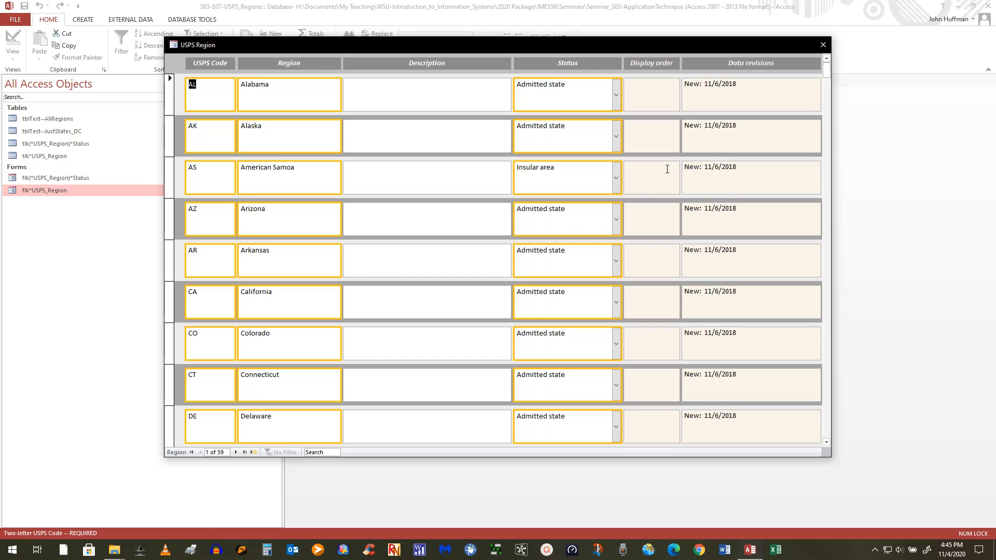
{"action": "left_click", "coordinate": [617, 95]}
{"action": "left_click", "coordinate": [521, 173]}
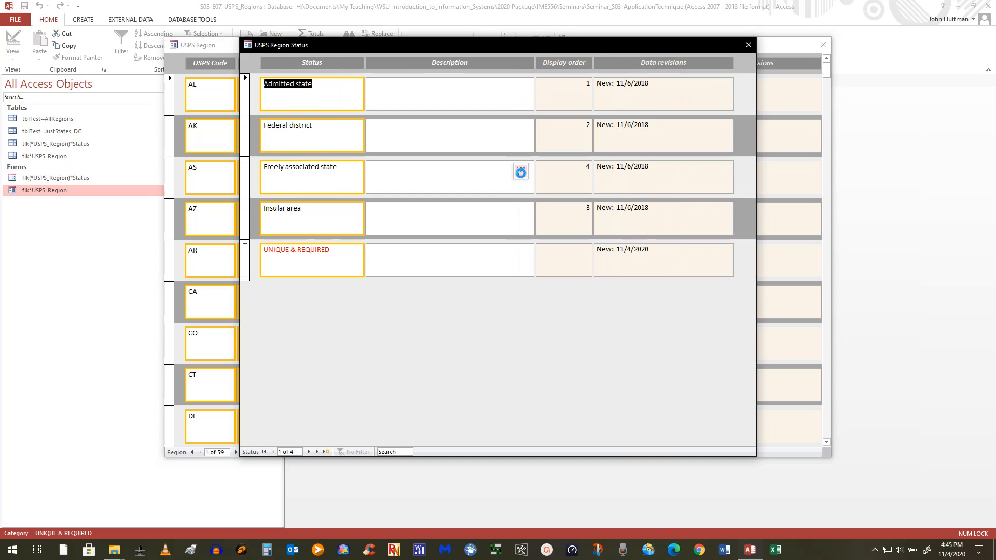
{"action": "left_click", "coordinate": [748, 45]}
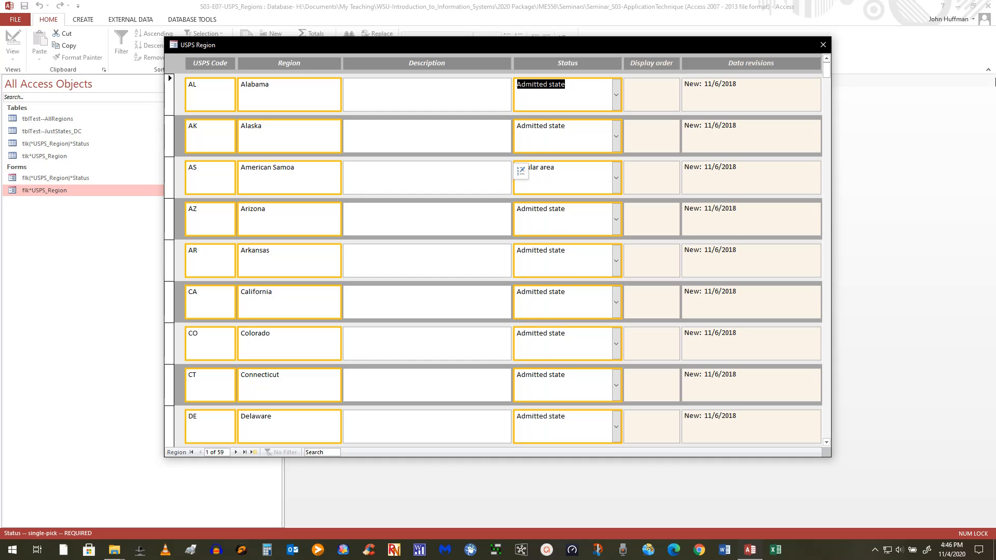
{"action": "left_click", "coordinate": [823, 45]}
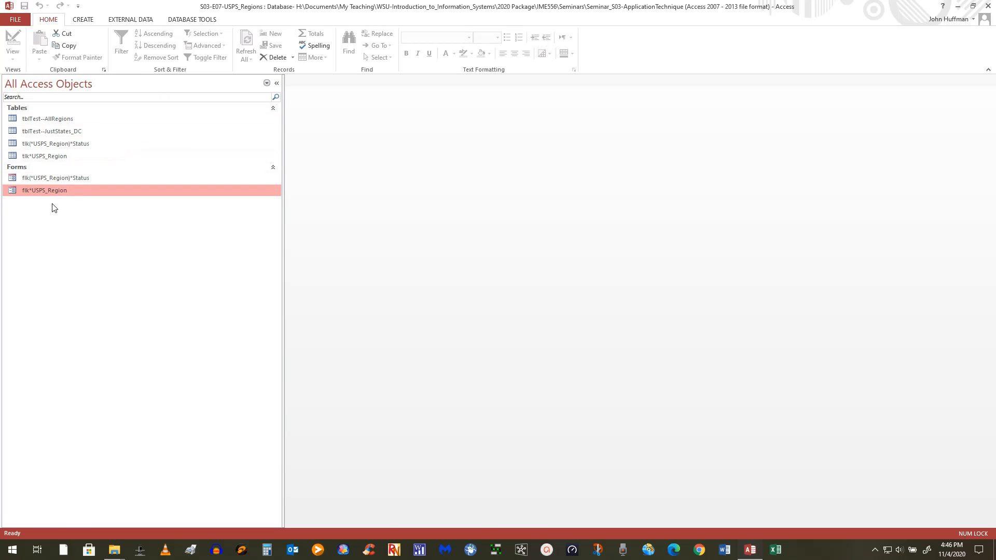
Check tblTest--AllRegions' design, then view its datasheet with the single Test record in RI.
{"action": "left_click", "coordinate": [64, 124]}
{"action": "right_click", "coordinate": [64, 123]}
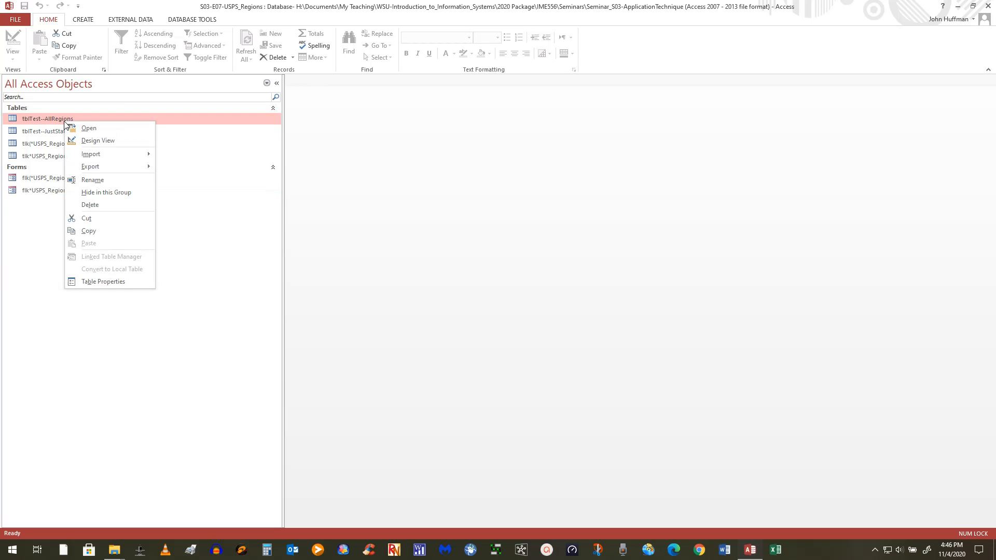
{"action": "left_click", "coordinate": [88, 141]}
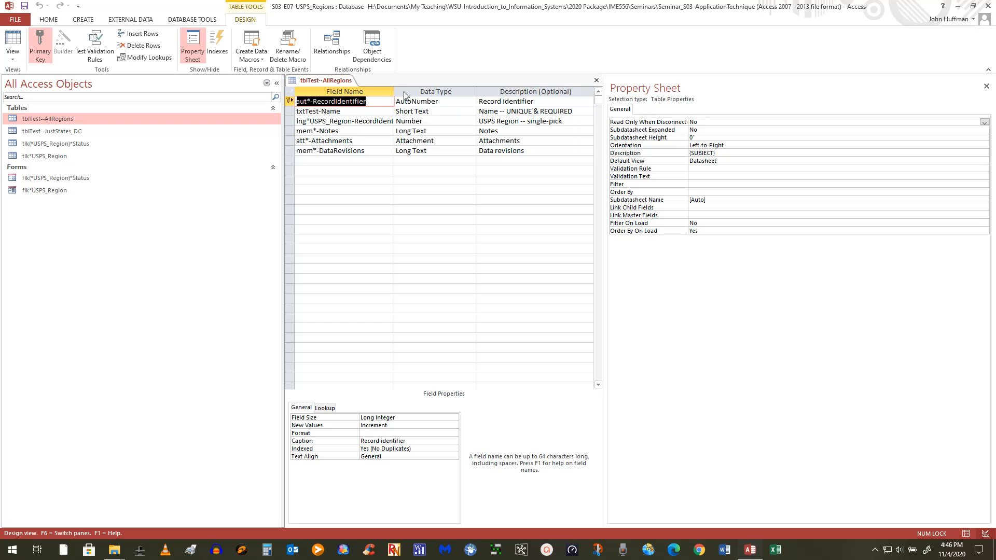
{"action": "left_click_drag", "start_coordinate": [395, 89], "coordinate": [484, 88]}
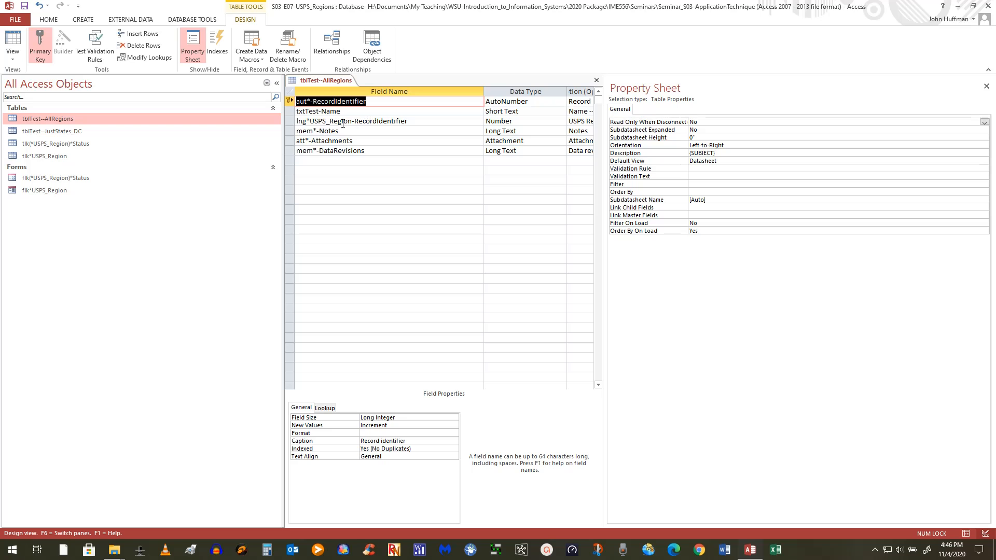
{"action": "left_click", "coordinate": [13, 38]}
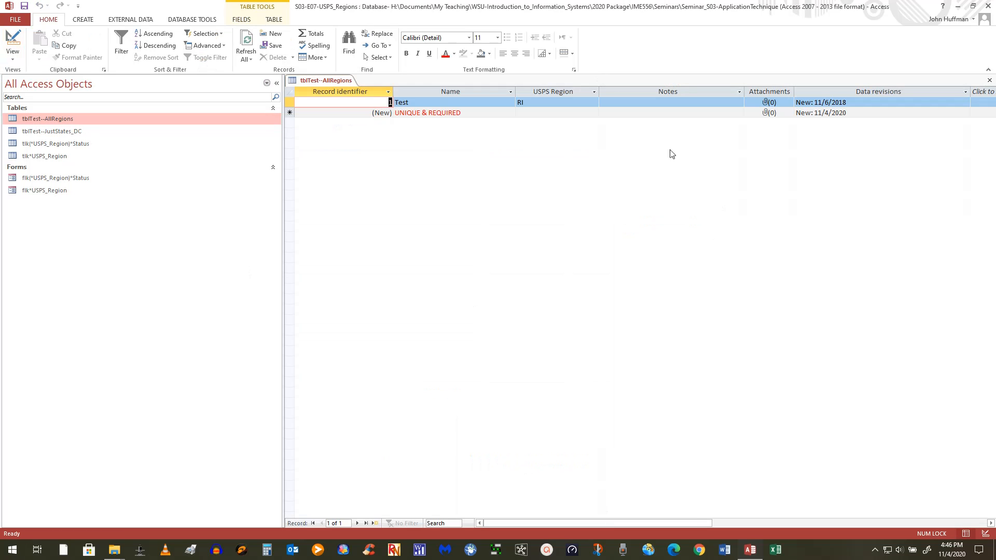
Browse the Test record's USPS Region choices and launch Edit List Items for the region list.
{"action": "left_click", "coordinate": [596, 102]}
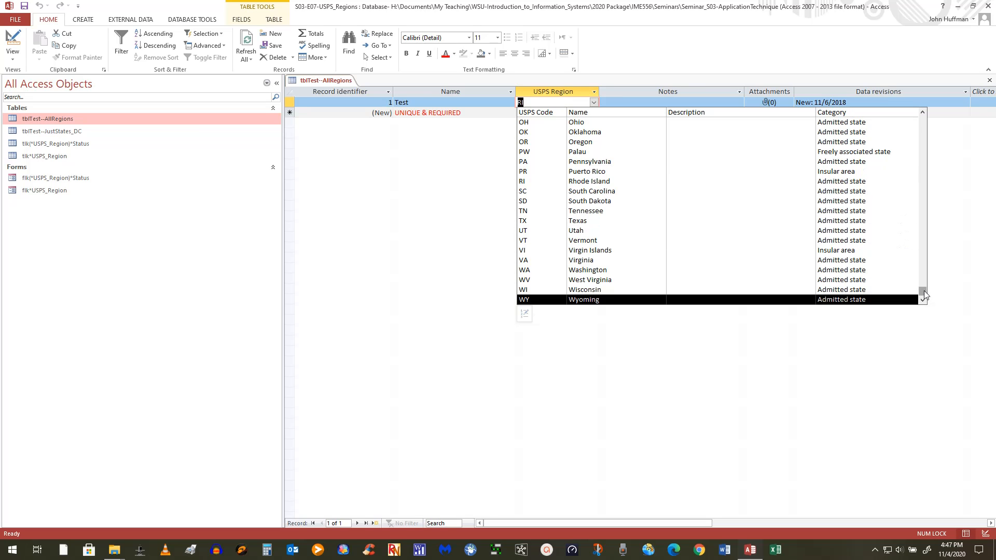
{"action": "left_click_drag", "start_coordinate": [923, 291], "coordinate": [925, 113]}
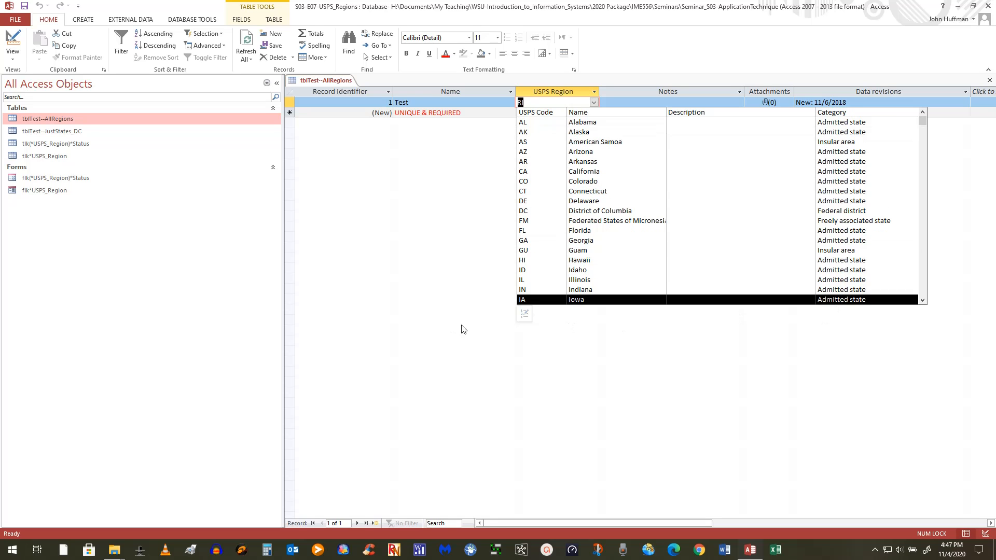
{"action": "left_click", "coordinate": [525, 313]}
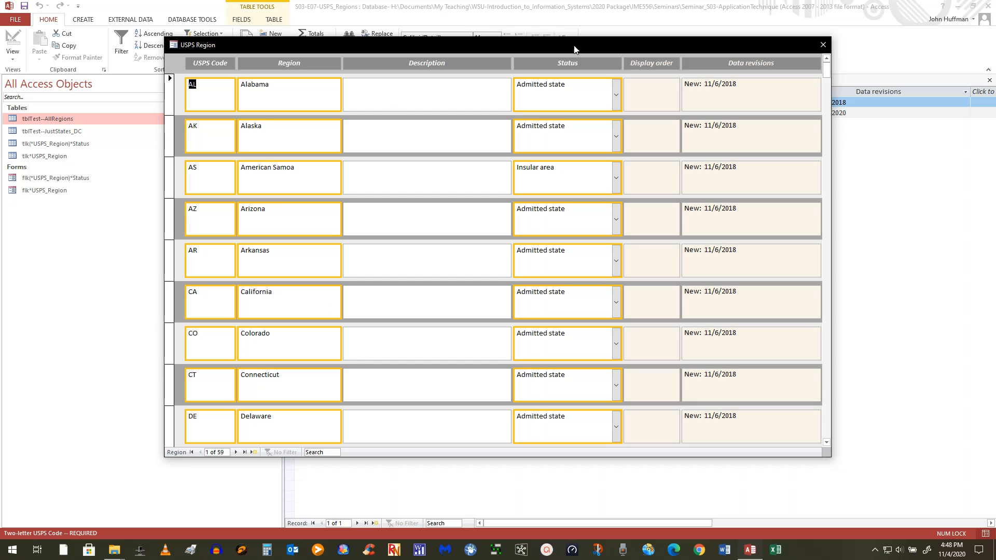
Twice open the status list editor from Alabama's Status choices, then close it and the USPS Region form.
{"action": "left_click", "coordinate": [619, 98]}
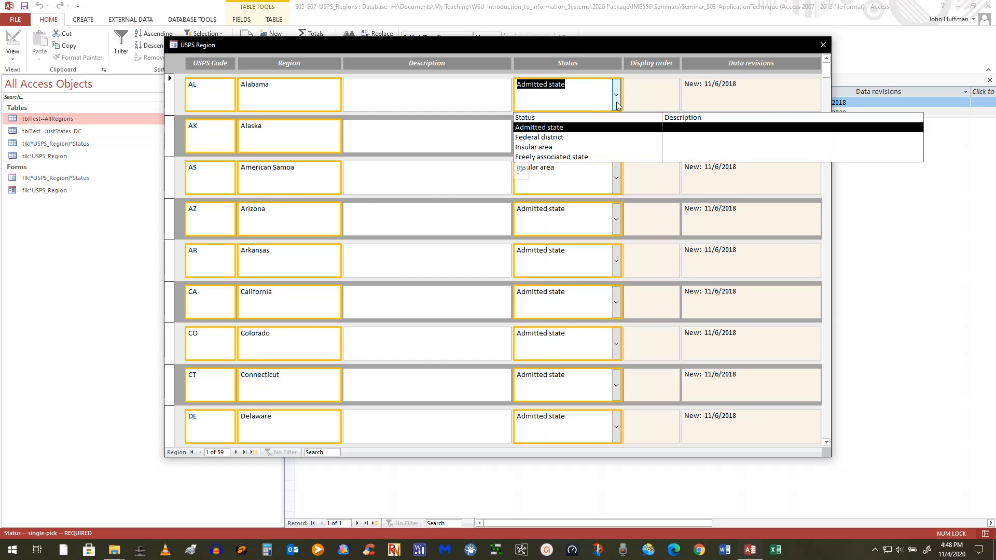
{"action": "left_click", "coordinate": [522, 172]}
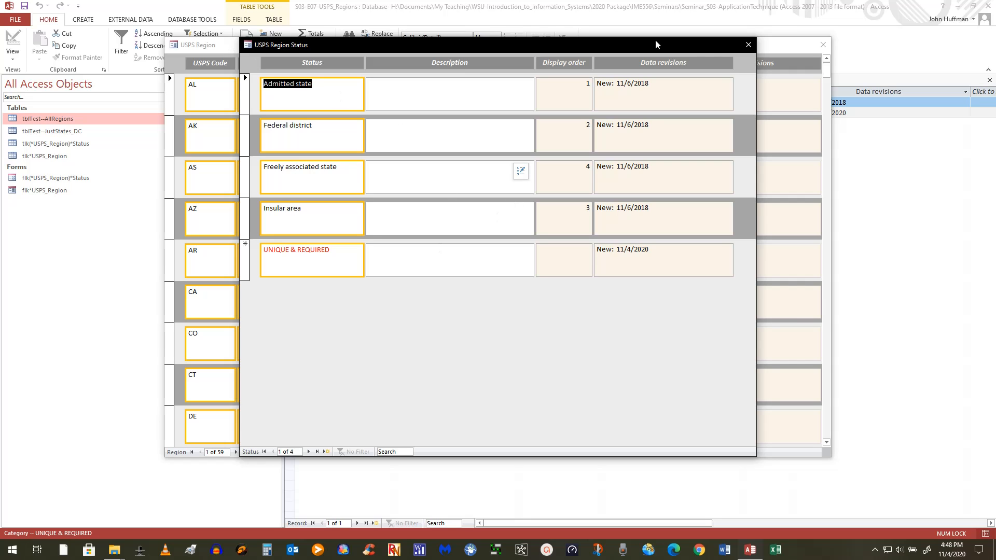
{"action": "left_click", "coordinate": [748, 45]}
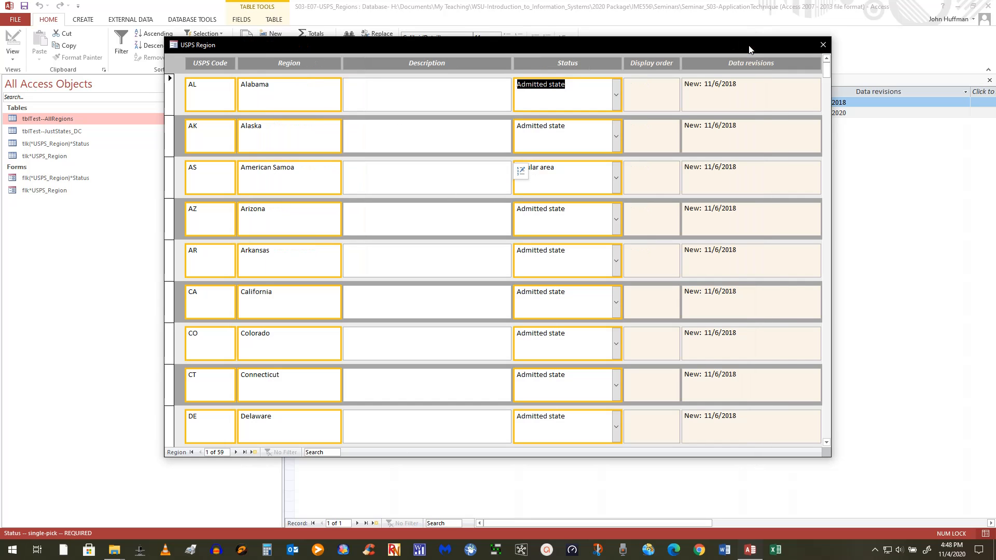
{"action": "left_click", "coordinate": [823, 44]}
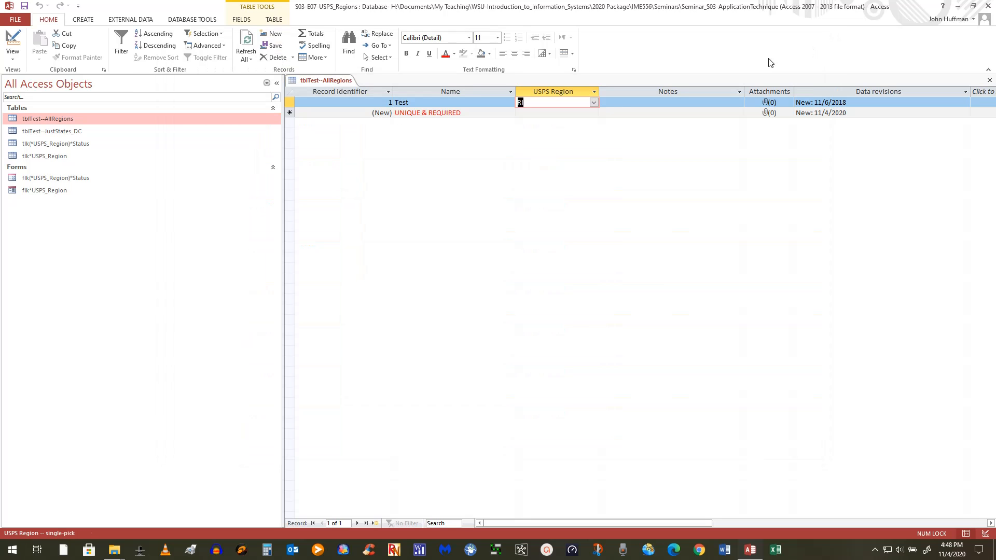
{"action": "left_click", "coordinate": [593, 102]}
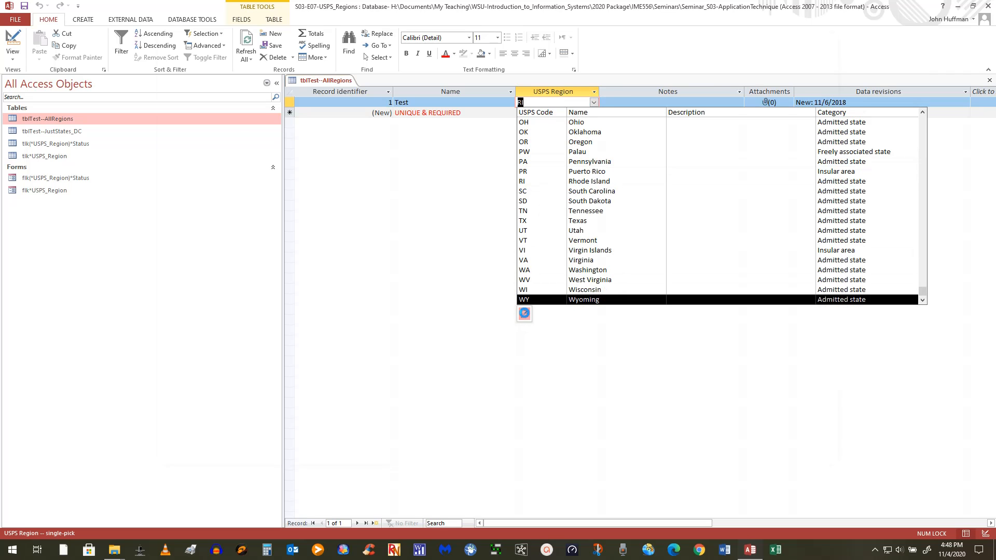
{"action": "left_click", "coordinate": [524, 313]}
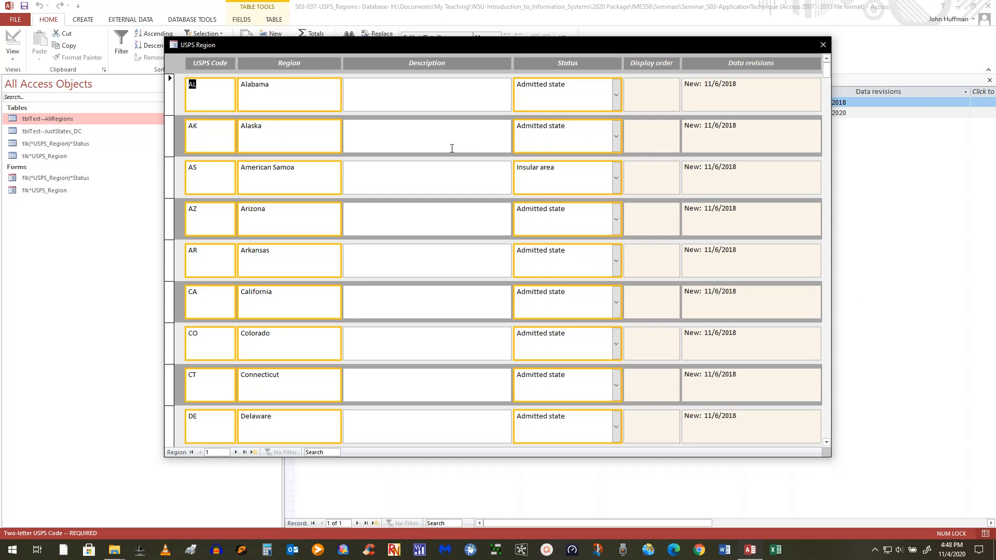
{"action": "left_click", "coordinate": [618, 101]}
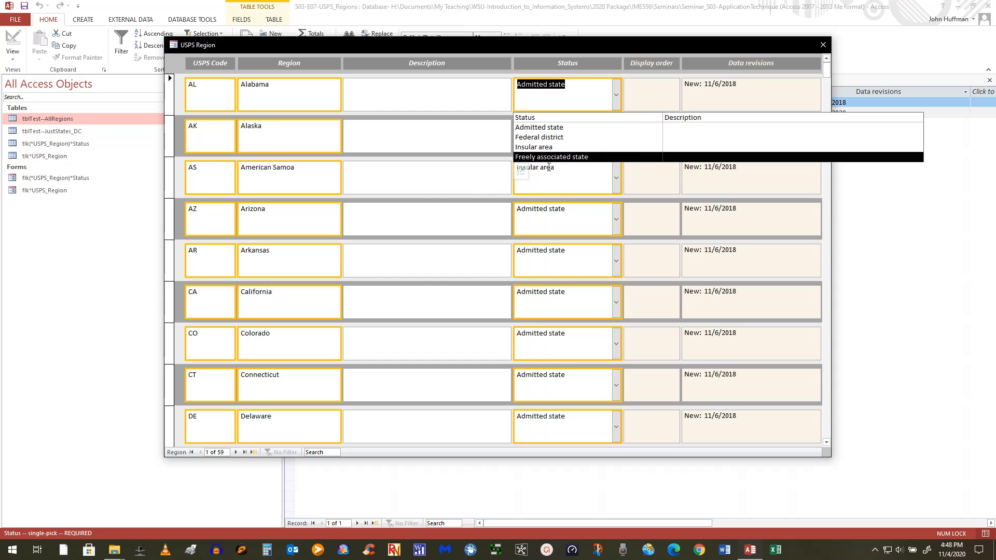
{"action": "left_click", "coordinate": [521, 172]}
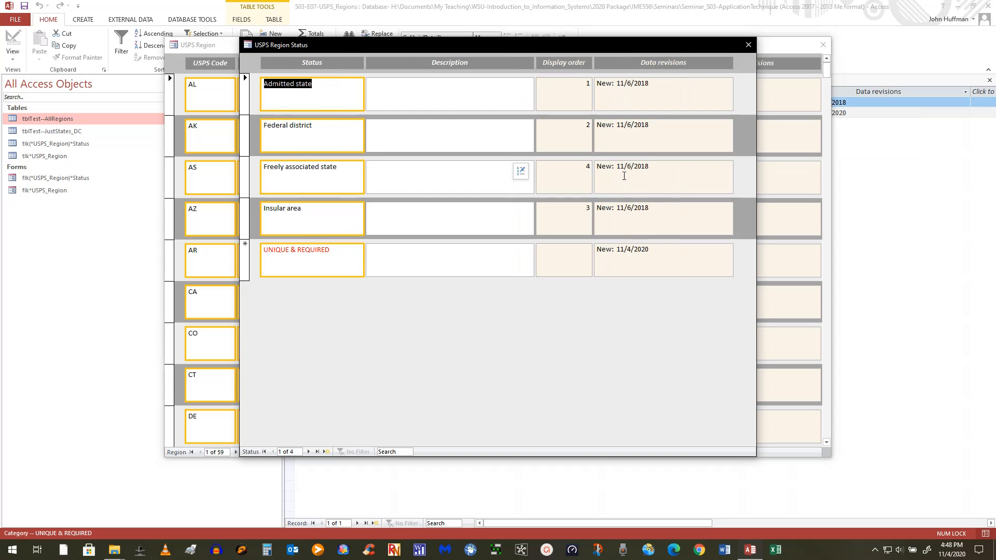
{"action": "left_click", "coordinate": [751, 45]}
{"action": "left_click", "coordinate": [825, 46]}
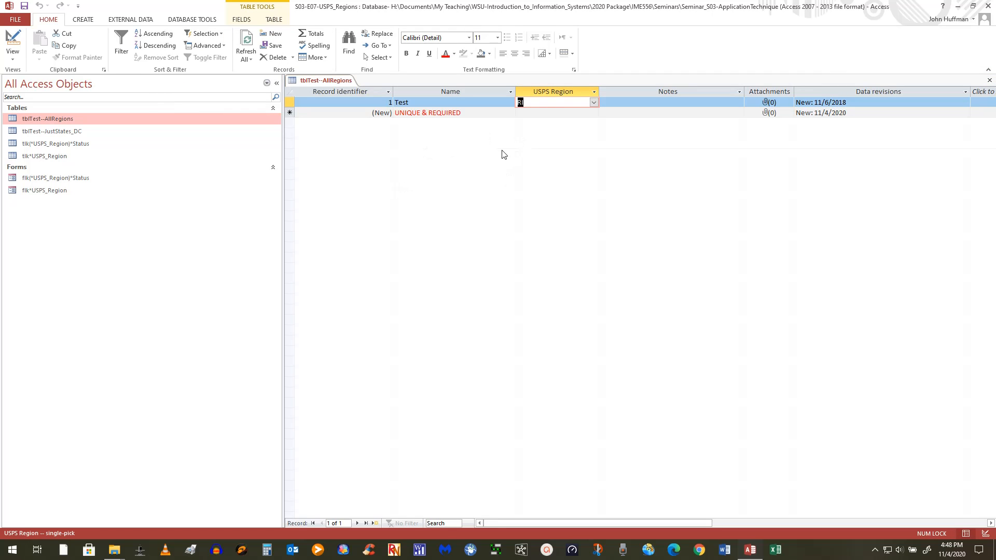
Leave the Test record's region as RI and close tblTest--AllRegions.
{"action": "left_click", "coordinate": [594, 103]}
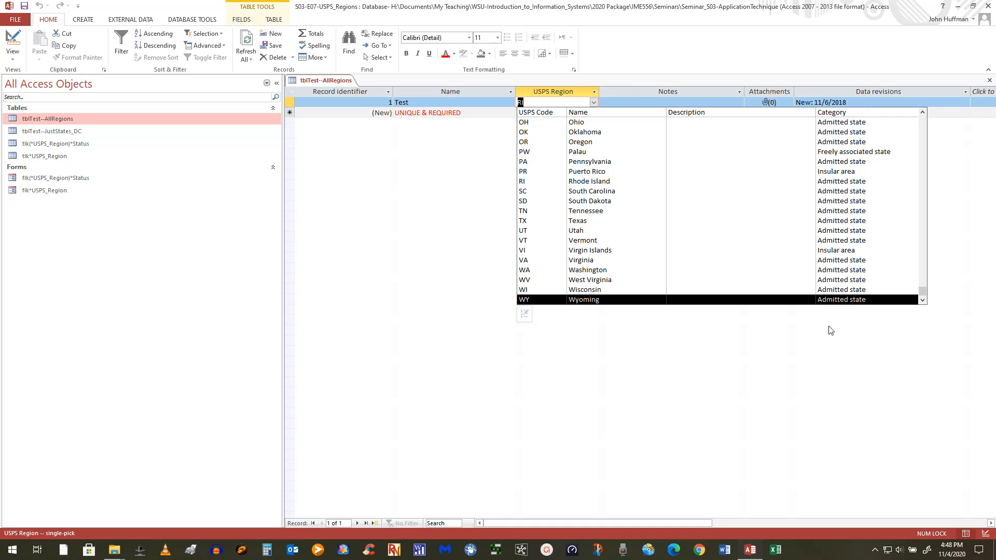
{"action": "left_click", "coordinate": [809, 334]}
{"action": "left_click", "coordinate": [989, 80]}
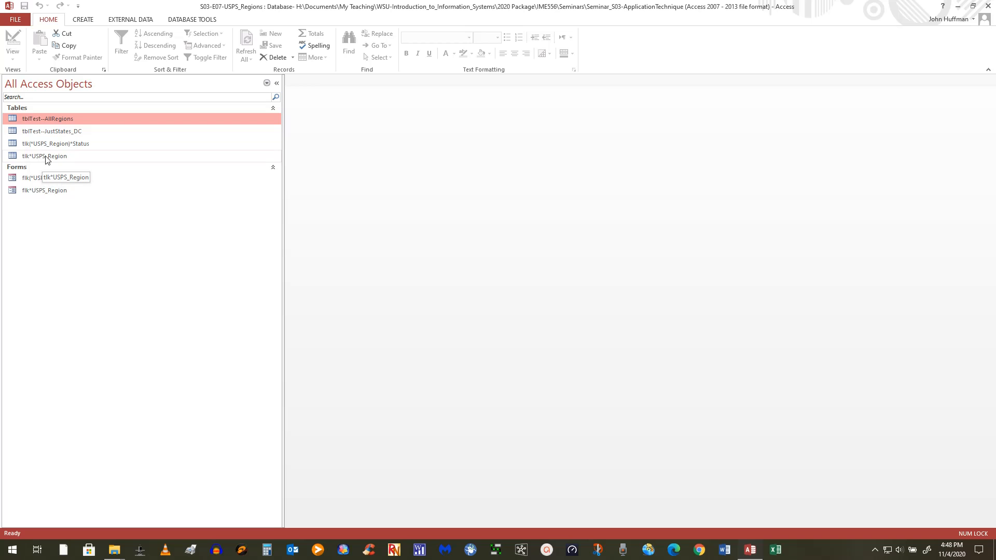
View the tlk(*USPS_Region)*Status table's records, then close it.
{"action": "double_click", "coordinate": [54, 145]}
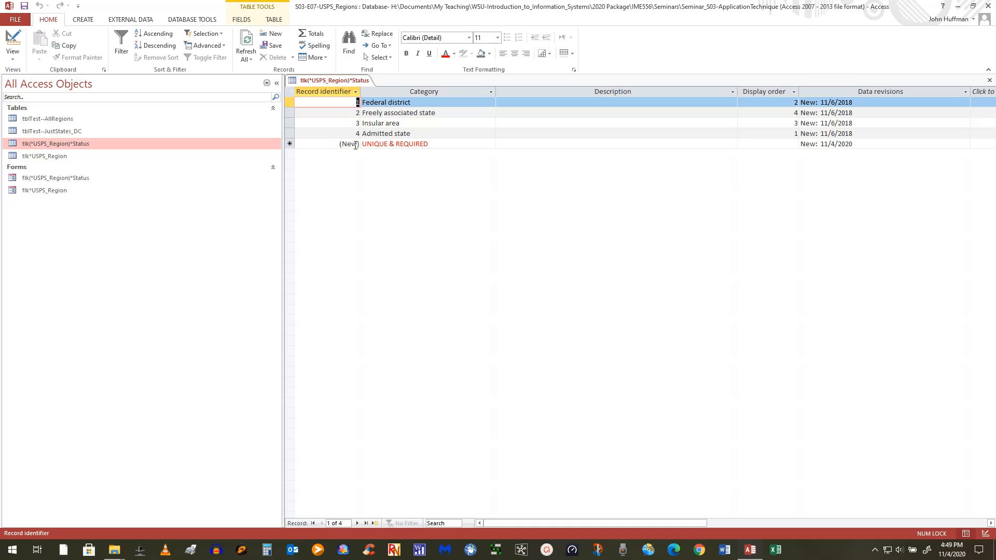
{"action": "left_click", "coordinate": [989, 80]}
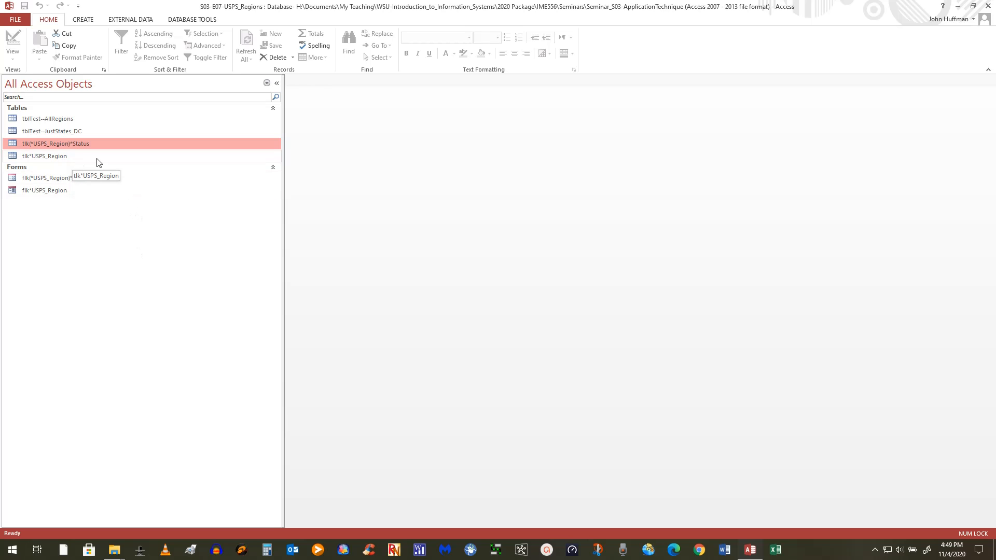
In tblTest--JustStates_DC's design, open the lng*USPS_Region lookup Row Source in the Query Builder.
{"action": "right_click", "coordinate": [65, 136]}
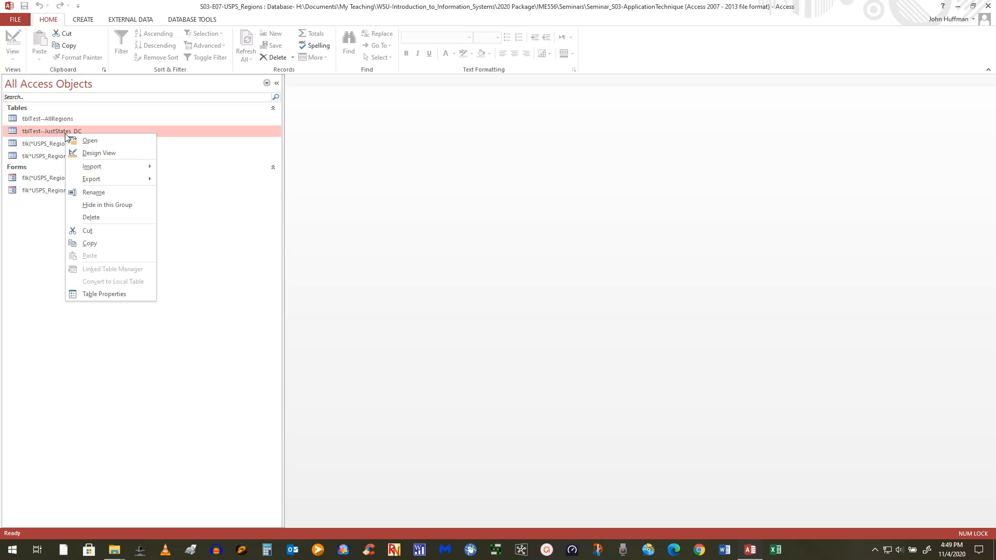
{"action": "left_click", "coordinate": [108, 158]}
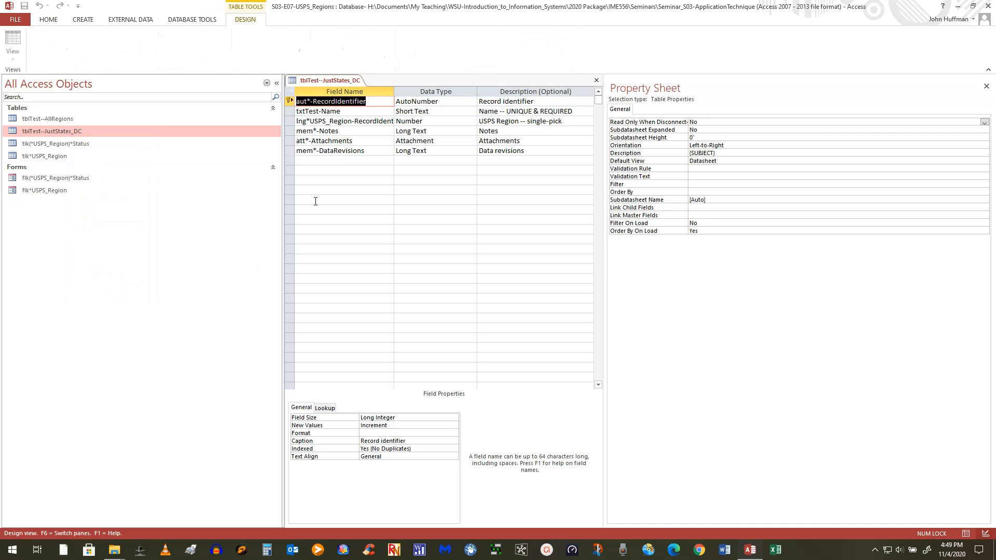
{"action": "left_click", "coordinate": [352, 122]}
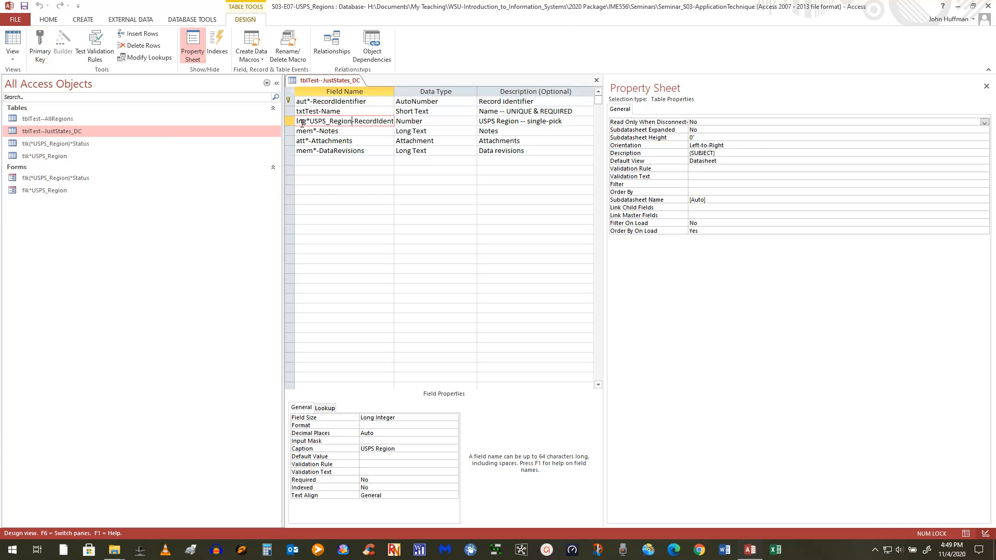
{"action": "left_click", "coordinate": [331, 410]}
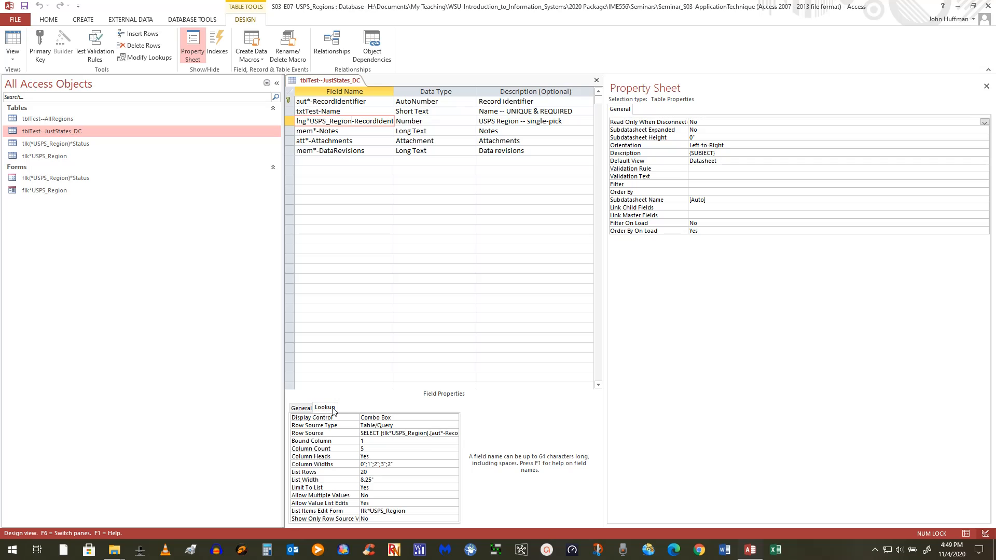
{"action": "left_click", "coordinate": [986, 86]}
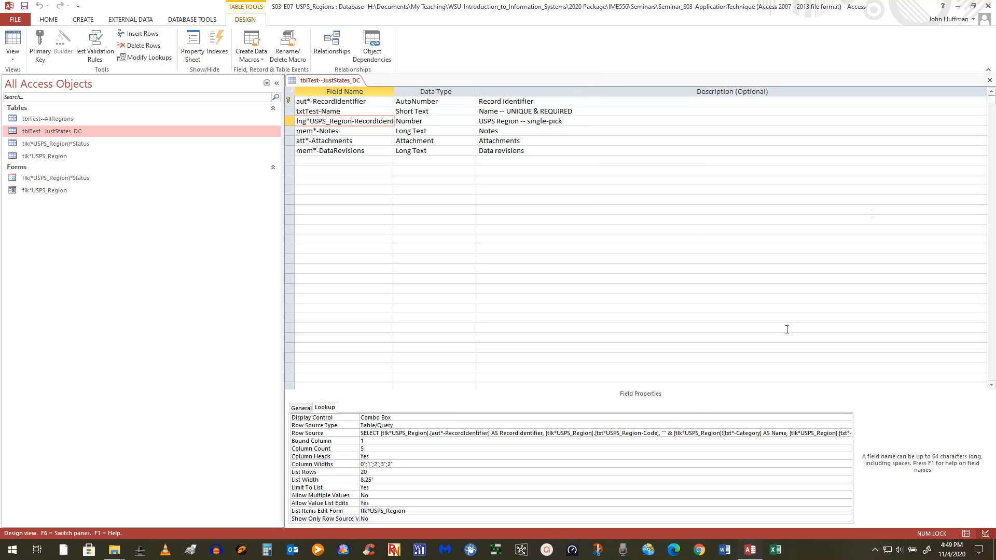
{"action": "left_click", "coordinate": [585, 435]}
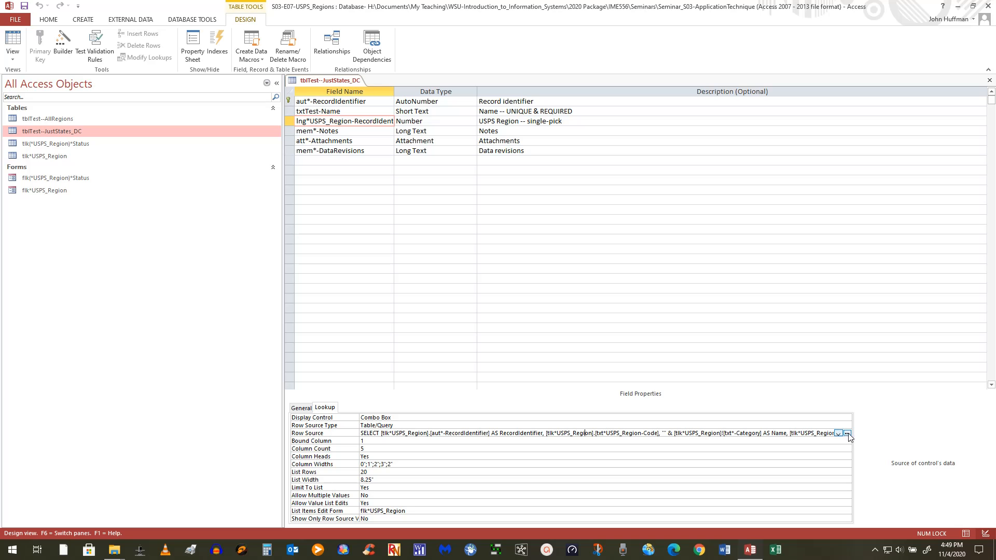
{"action": "left_click", "coordinate": [846, 433]}
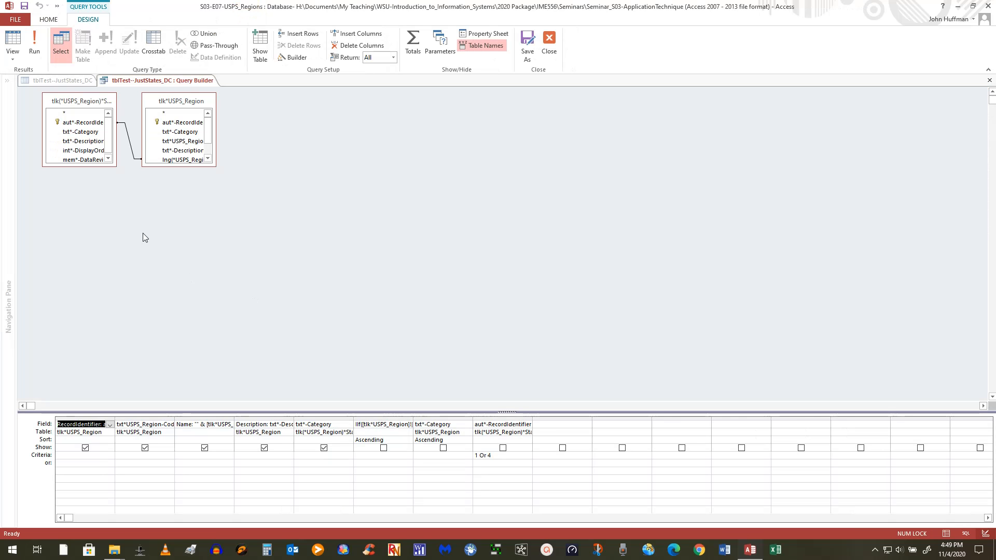
Move the tlk*USPS_Region and Status table boxes lower and enlarge them to show full field names.
{"action": "left_click", "coordinate": [185, 103]}
{"action": "left_click_drag", "start_coordinate": [185, 103], "coordinate": [228, 136]}
{"action": "left_click_drag", "start_coordinate": [105, 99], "coordinate": [121, 217]}
{"action": "left_click_drag", "start_coordinate": [242, 137], "coordinate": [270, 218]}
{"action": "left_click_drag", "start_coordinate": [250, 280], "coordinate": [331, 310]}
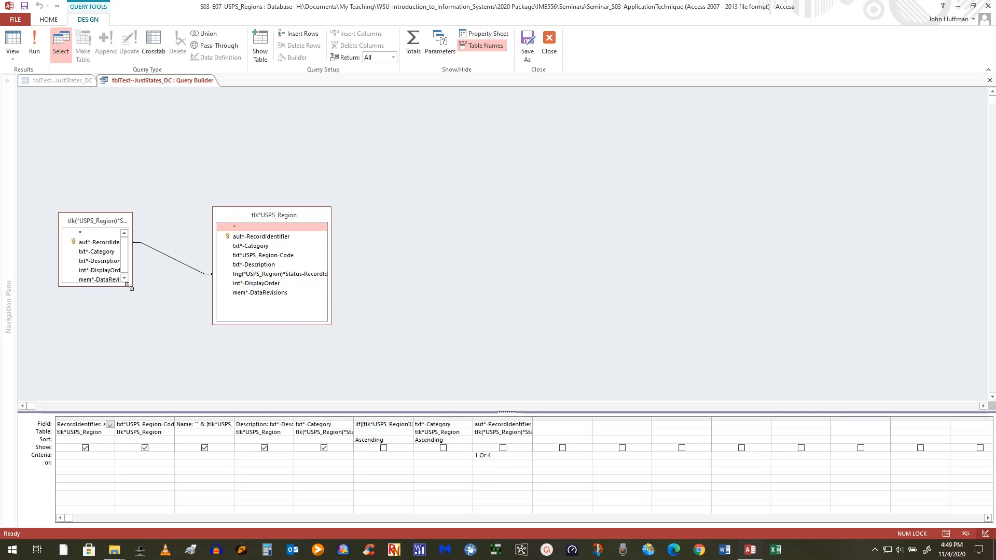
{"action": "left_click_drag", "start_coordinate": [128, 285], "coordinate": [170, 304]}
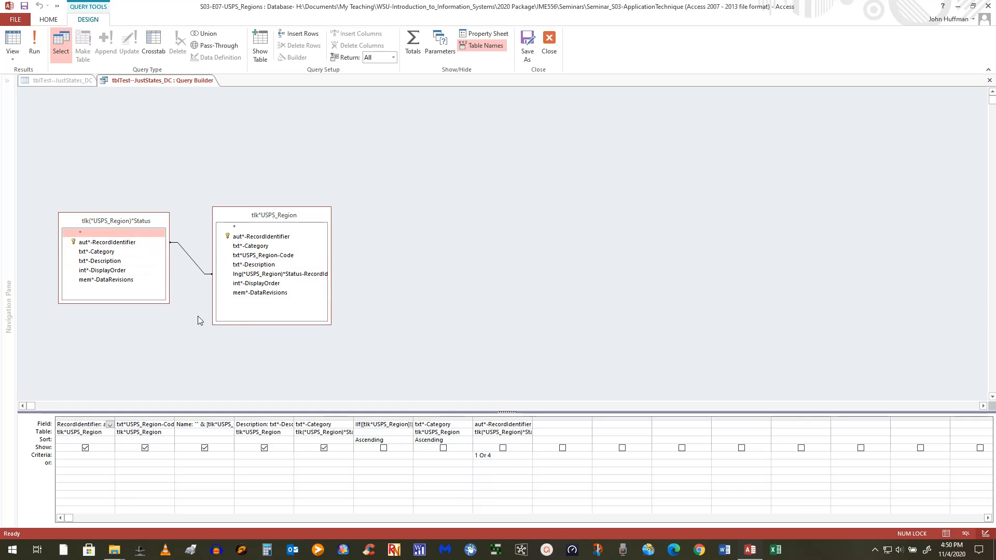
Widen the region Code, Name and Description grid columns so their full expressions show.
{"action": "left_click", "coordinate": [120, 418]}
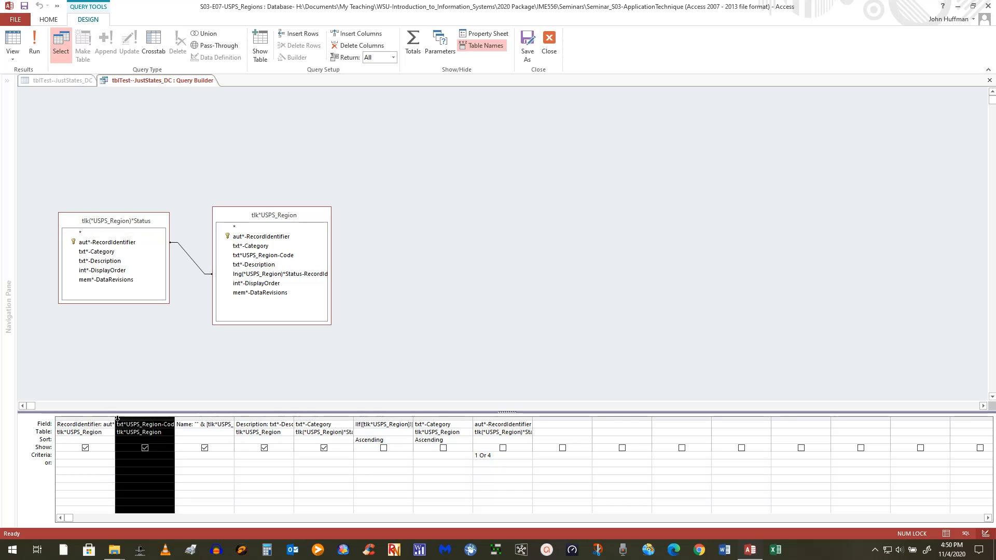
{"action": "left_click", "coordinate": [118, 423]}
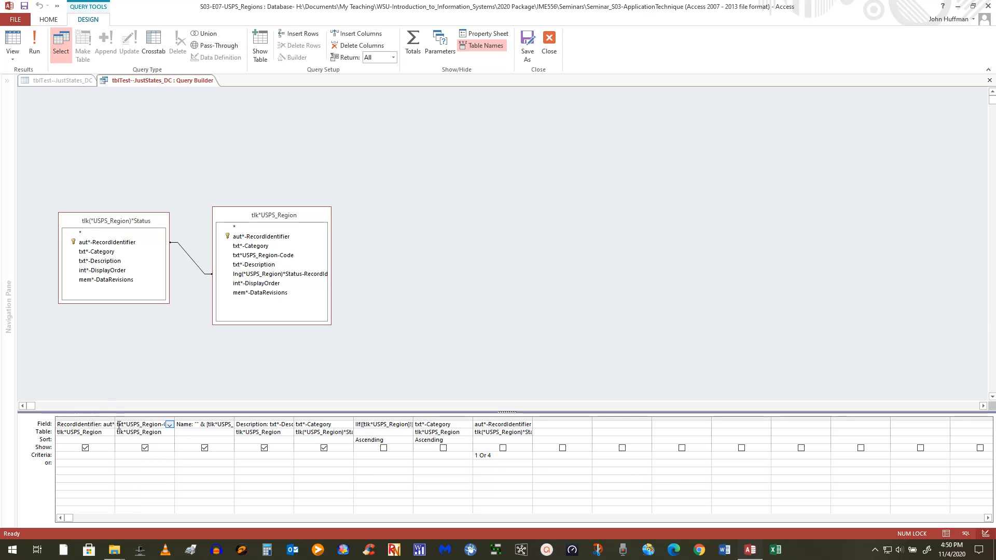
{"action": "left_click_drag", "start_coordinate": [118, 421], "coordinate": [225, 421]}
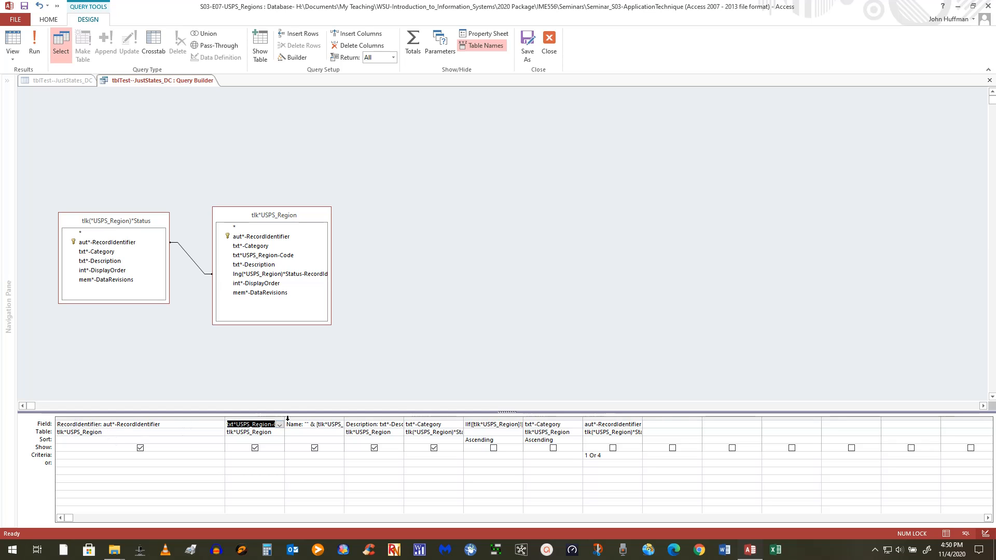
{"action": "left_click_drag", "start_coordinate": [286, 418], "coordinate": [410, 418]}
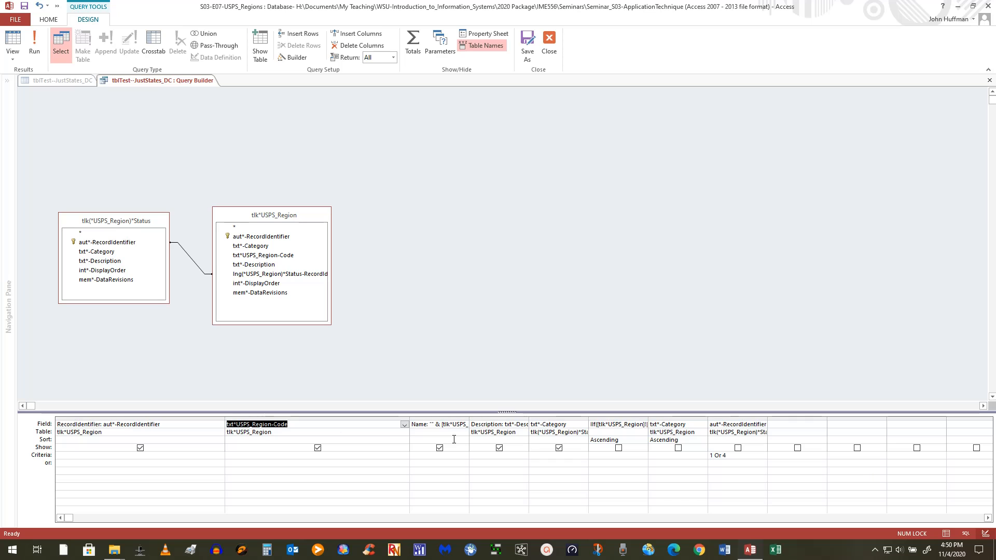
{"action": "left_click_drag", "start_coordinate": [468, 418], "coordinate": [591, 419]}
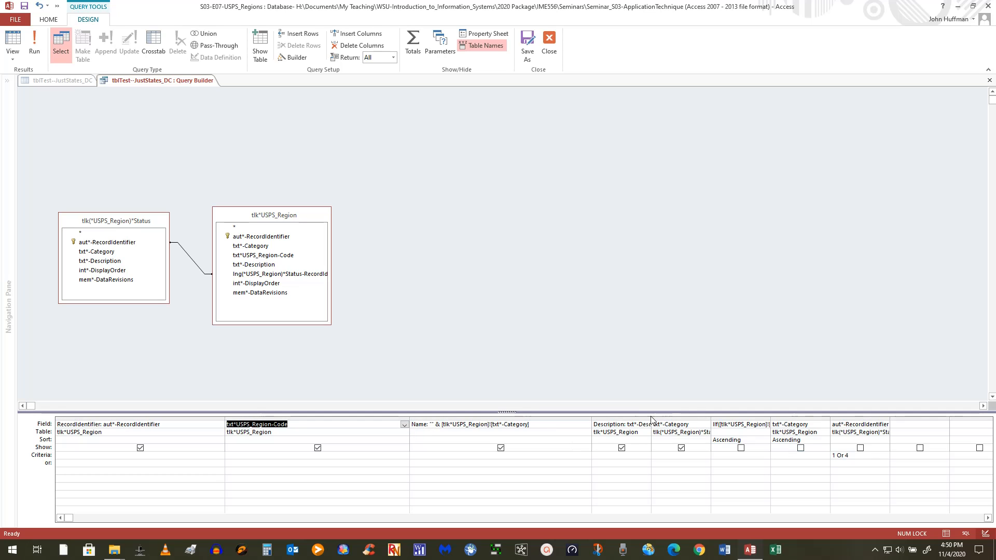
{"action": "left_click_drag", "start_coordinate": [650, 418], "coordinate": [771, 419]}
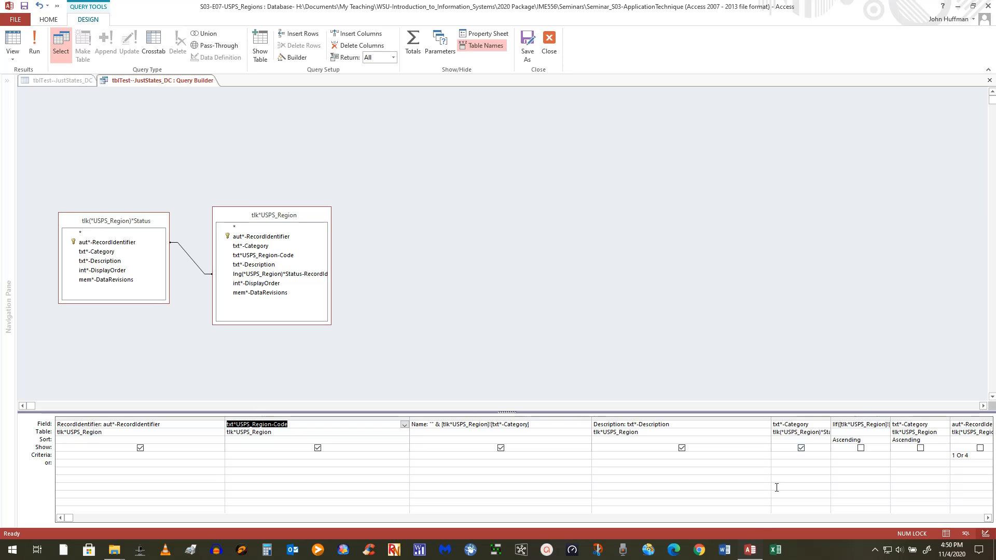
Widen the Category column, preview the query's 51 state records, and return to Design view.
{"action": "left_click", "coordinate": [987, 518]}
{"action": "left_click", "coordinate": [987, 518]}
{"action": "left_click", "coordinate": [988, 518]}
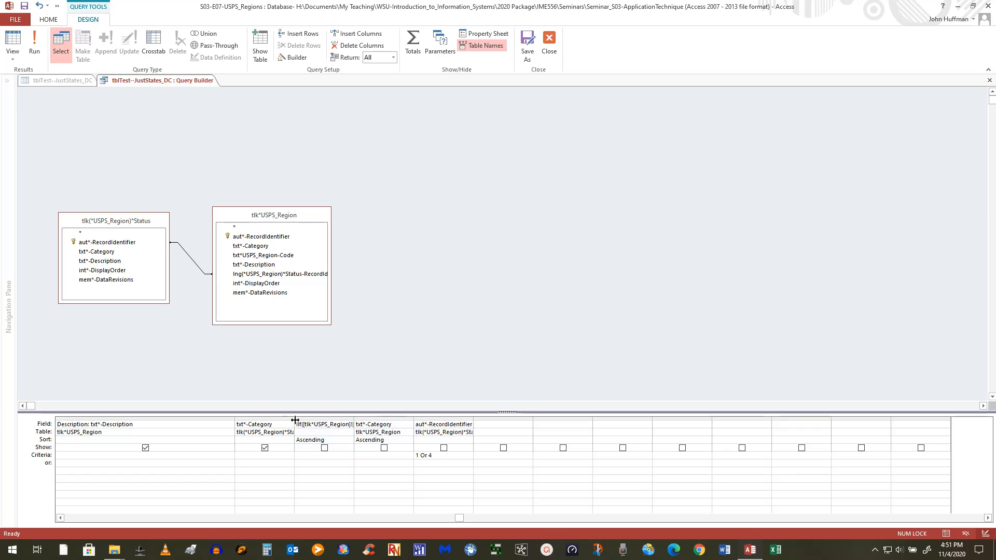
{"action": "left_click_drag", "start_coordinate": [294, 420], "coordinate": [478, 420]}
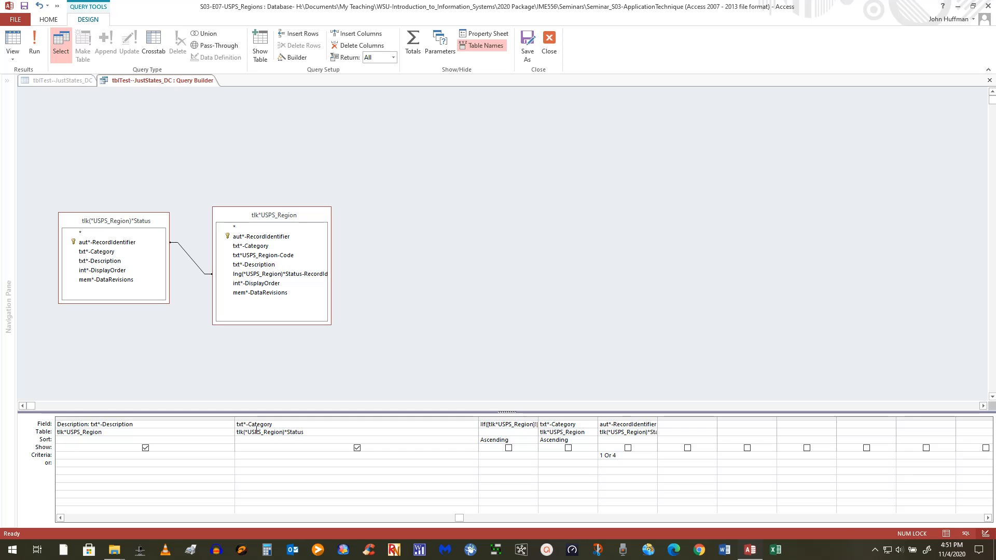
{"action": "left_click", "coordinate": [34, 41]}
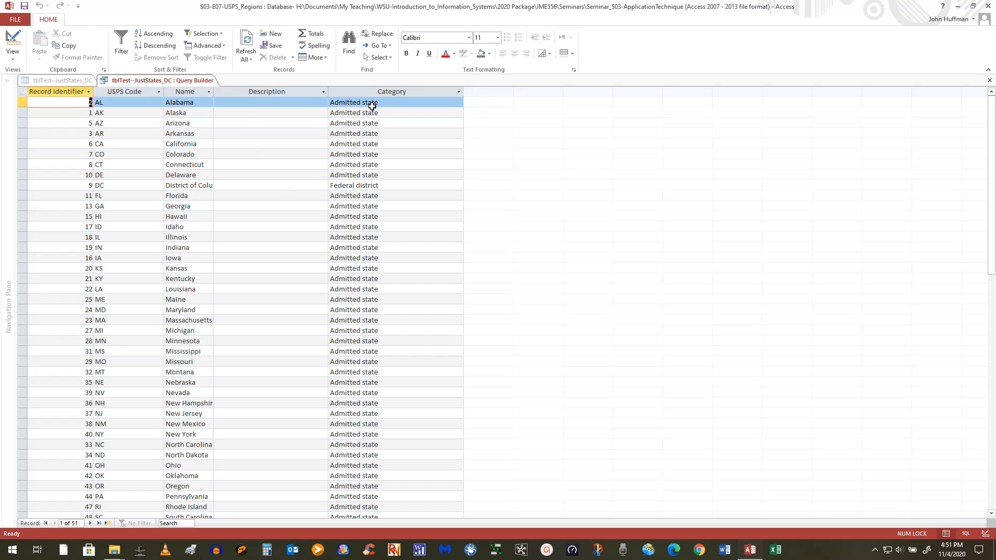
{"action": "left_click", "coordinate": [13, 42]}
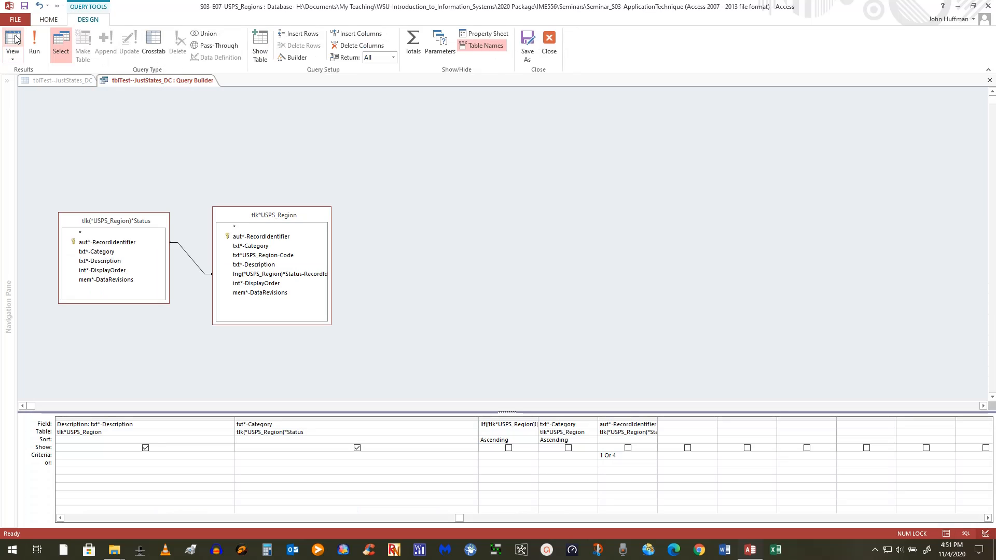
Prefix the txt*-Category field with 'Status:' and the region code field with 'Code:'.
{"action": "left_click", "coordinate": [238, 425]}
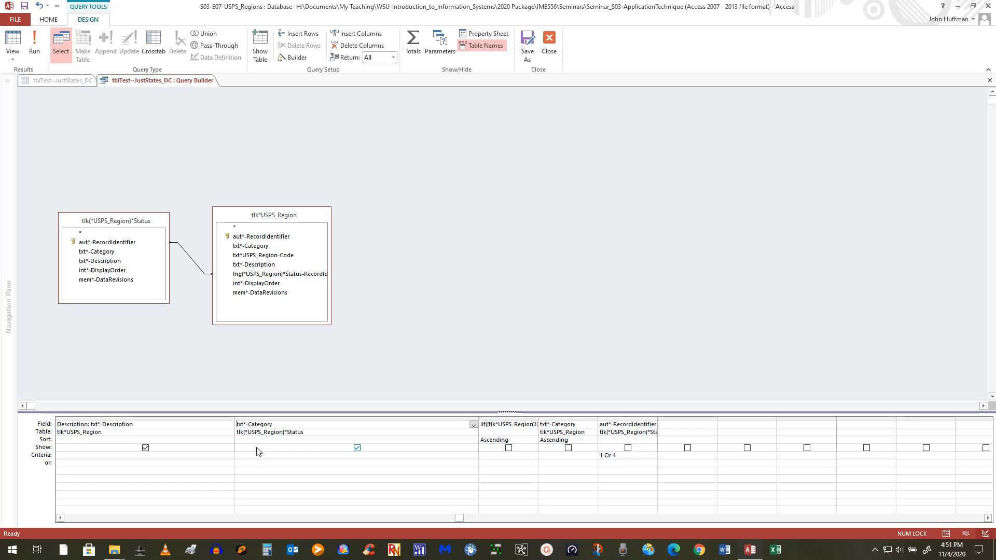
{"action": "type", "text": "Status:"}
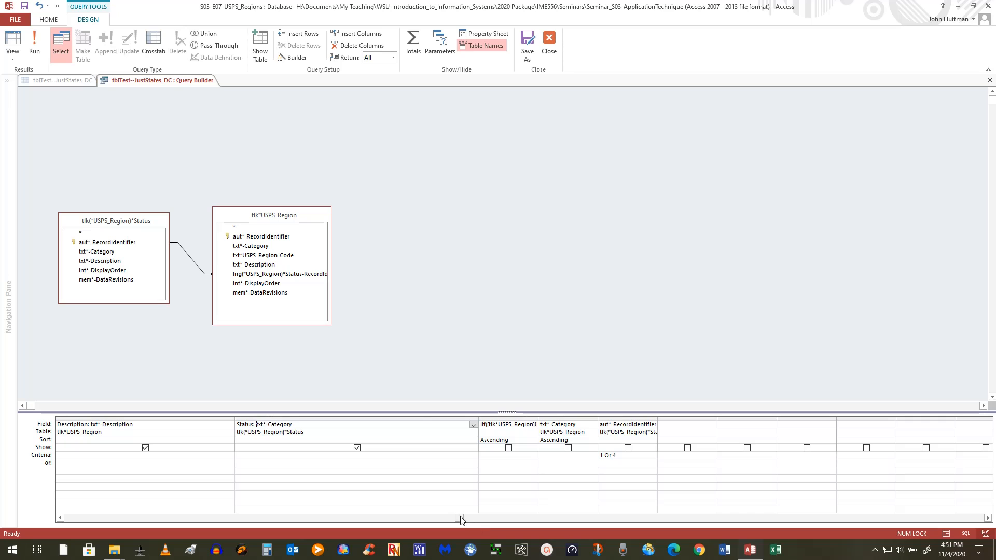
{"action": "left_click_drag", "start_coordinate": [459, 517], "coordinate": [107, 512]}
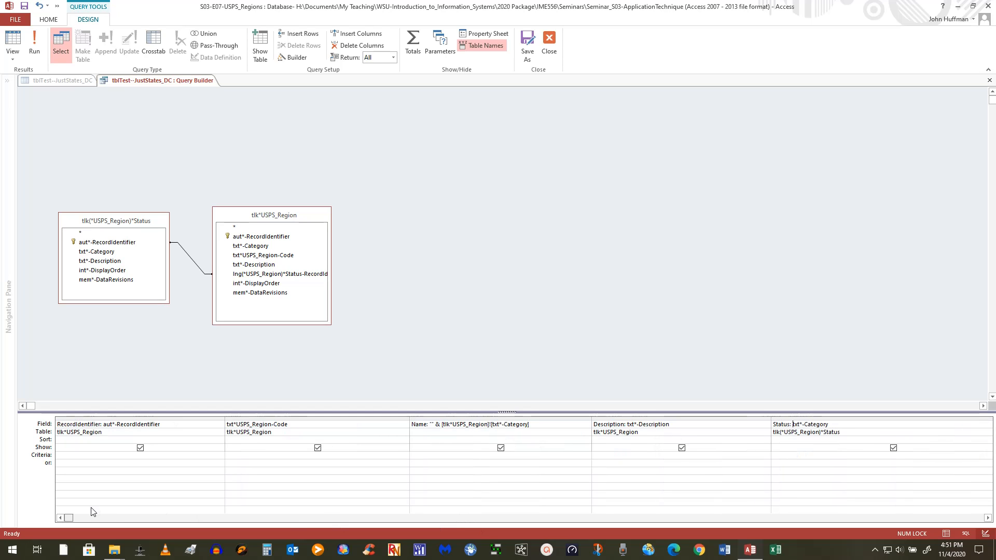
{"action": "left_click", "coordinate": [226, 424]}
{"action": "type", "text": "Code"}
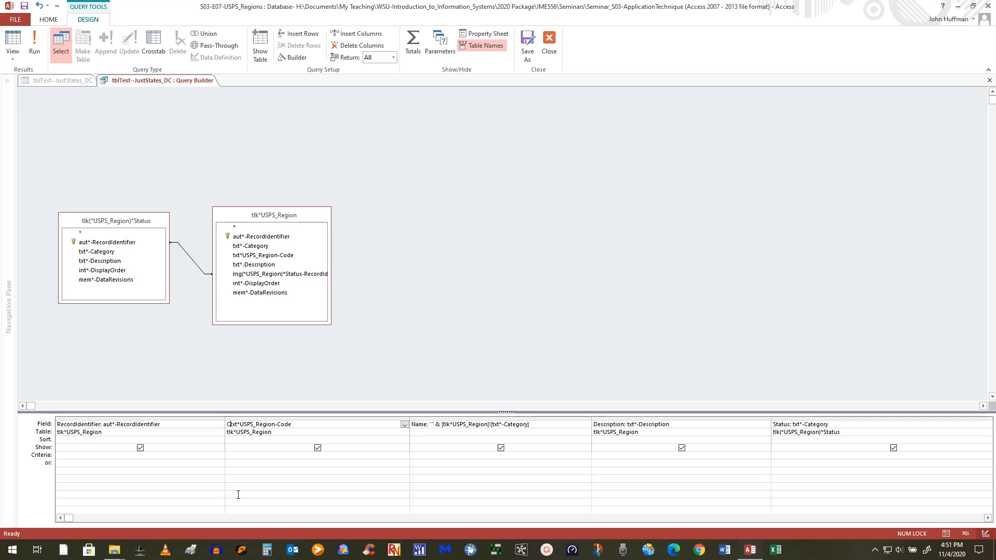
{"action": "type", "text": ":"}
Copy the "" & prefix from the Name expression into the Code field, followed by an opening bracket.
{"action": "left_click_drag", "start_coordinate": [443, 428], "coordinate": [429, 429]}
{"action": "key", "text": "ctrl+c"}
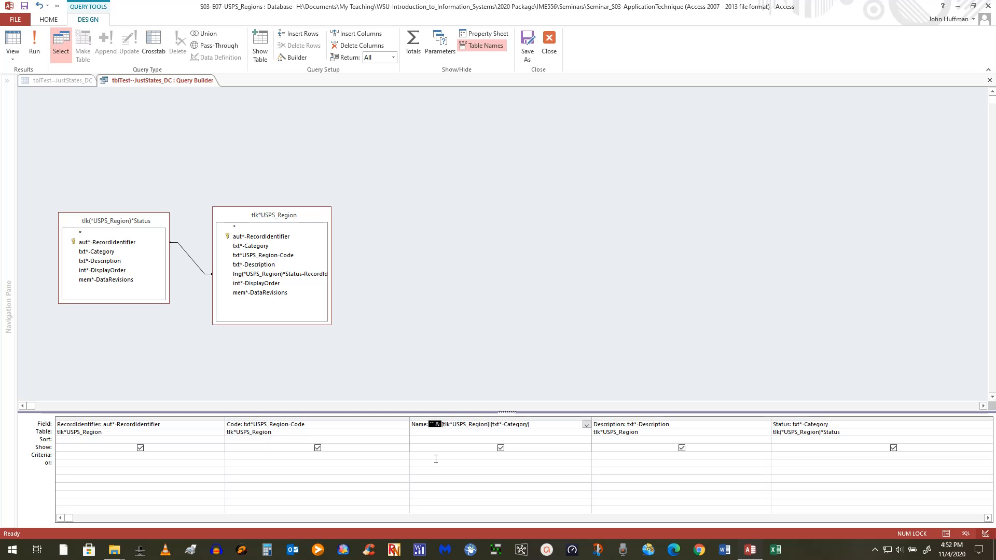
{"action": "left_click", "coordinate": [244, 424]}
{"action": "key", "text": "ctrl+v"}
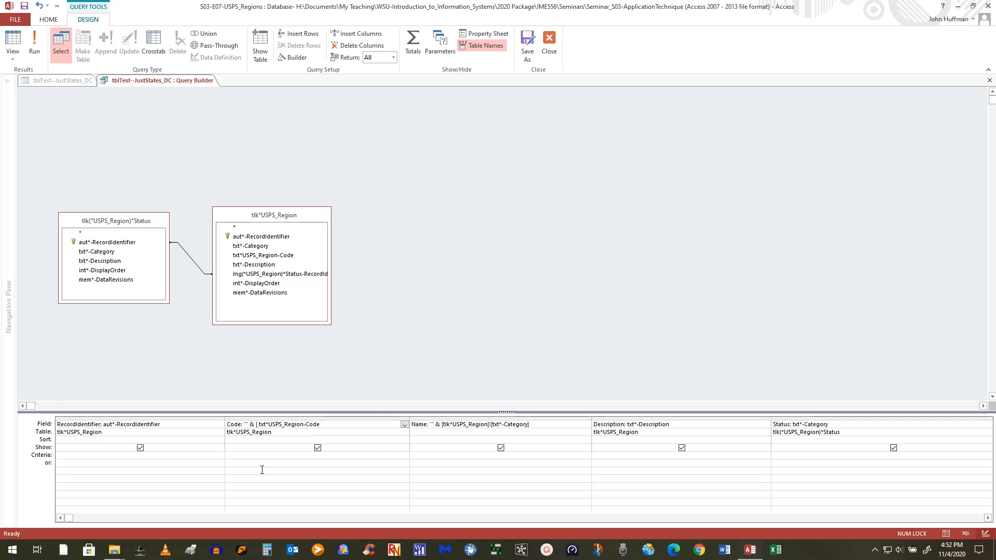
{"action": "type", "text": "["}
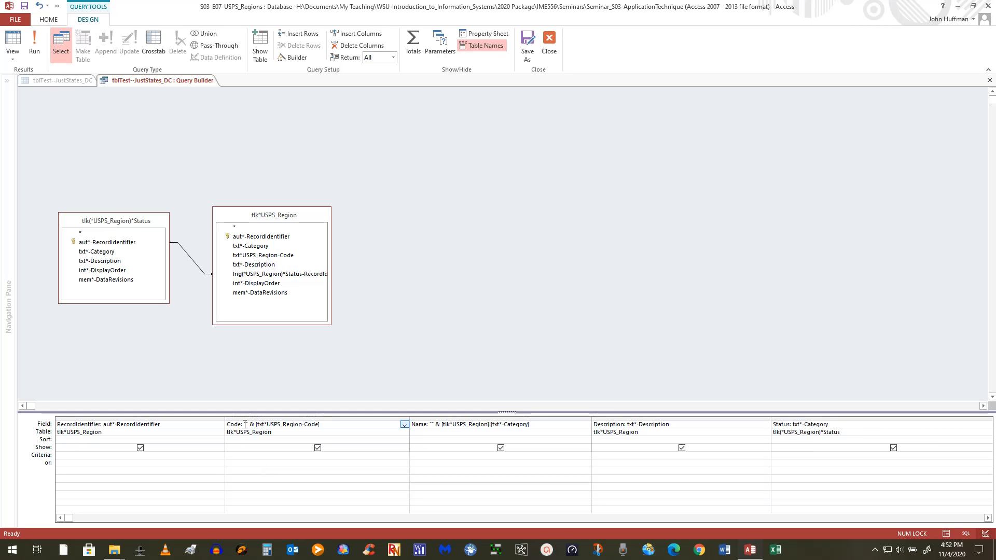
Edit the Description field to "" & [txt*-Description], which triggers a missing-bracket error.
{"action": "left_click_drag", "start_coordinate": [244, 425], "coordinate": [256, 424]}
{"action": "key", "text": "ctrl+c"}
{"action": "left_click", "coordinate": [628, 424]}
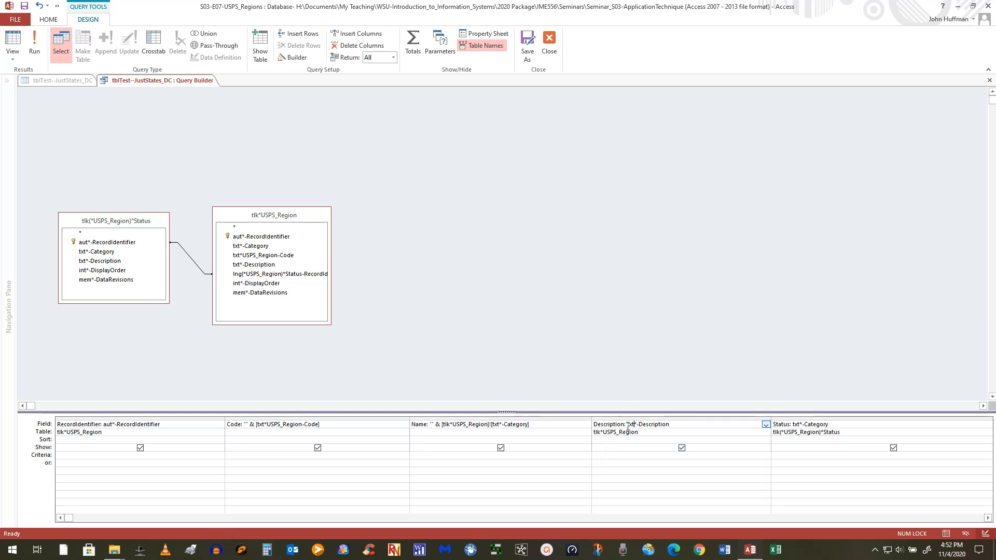
{"action": "key", "text": "ctrl+v"}
{"action": "type", "text": "["}
{"action": "left_click", "coordinate": [685, 424]}
{"action": "type", "text": "]"}
{"action": "left_click", "coordinate": [794, 424]}
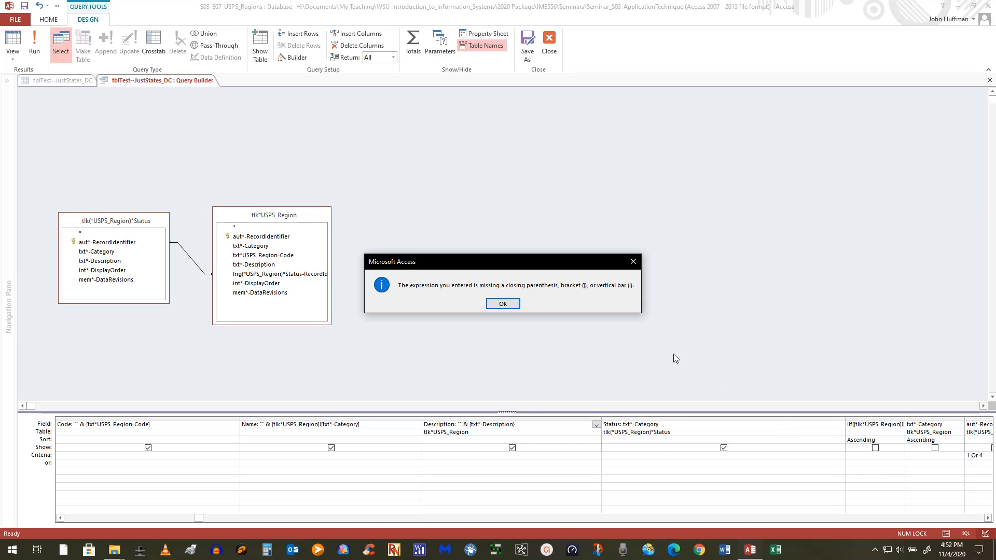
Dismiss the missing-bracket errors and retype the closing ] in the Description expression.
{"action": "left_click", "coordinate": [502, 303]}
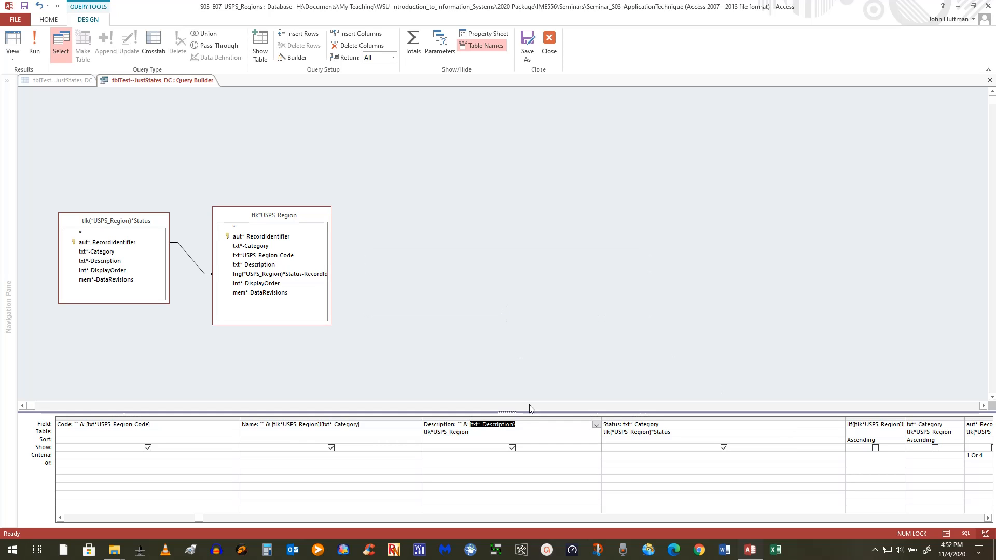
{"action": "left_click", "coordinate": [522, 438]}
{"action": "left_click", "coordinate": [503, 303]}
{"action": "left_click", "coordinate": [523, 424]}
{"action": "key", "text": "BackSpace"}
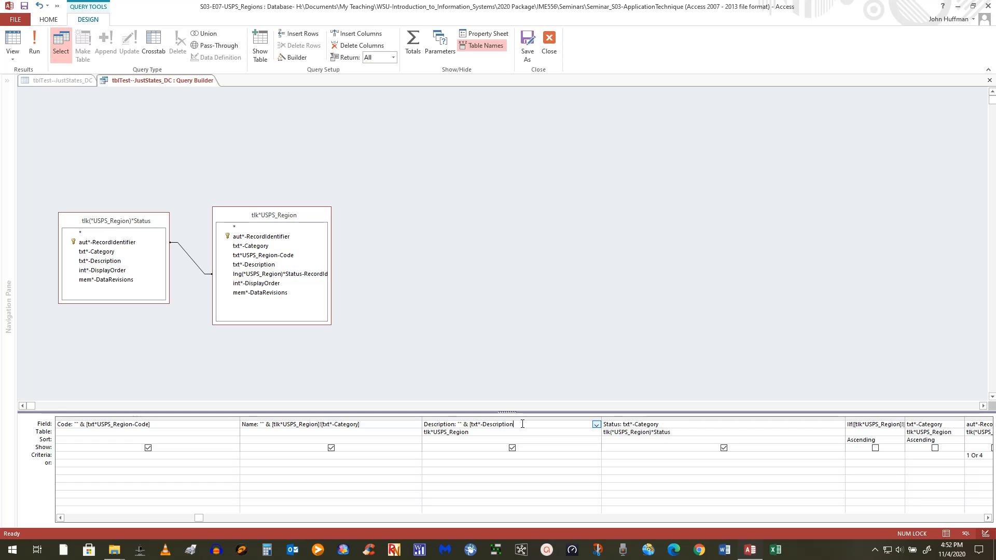
{"action": "type", "text": "]"}
Change Status to "" & [txt*-Category], run the query, and dismiss the ambiguous-field warning.
{"action": "left_click", "coordinate": [622, 426]}
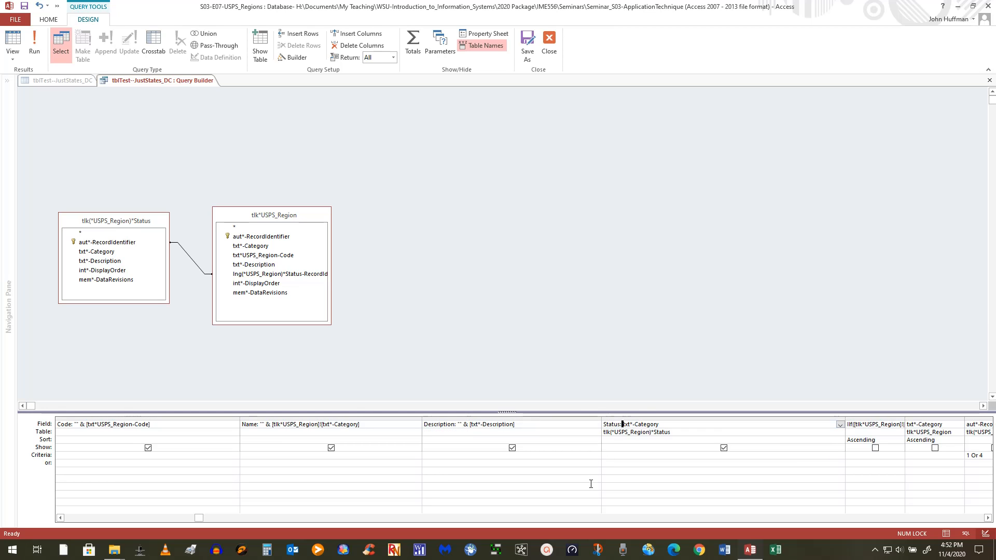
{"action": "type", "text": "t"}
{"action": "type", "text": "\"\" &"}
{"action": "key", "text": "Left"}
{"action": "key", "text": "Left"}
{"action": "key", "text": "Left"}
{"action": "key", "text": "Left"}
{"action": "key", "text": "BackSpace"}
{"action": "key", "text": "Right"}
{"action": "key", "text": "Right"}
{"action": "key", "text": "Right"}
{"action": "type", "text": "[t"}
{"action": "left_click", "coordinate": [33, 42]}
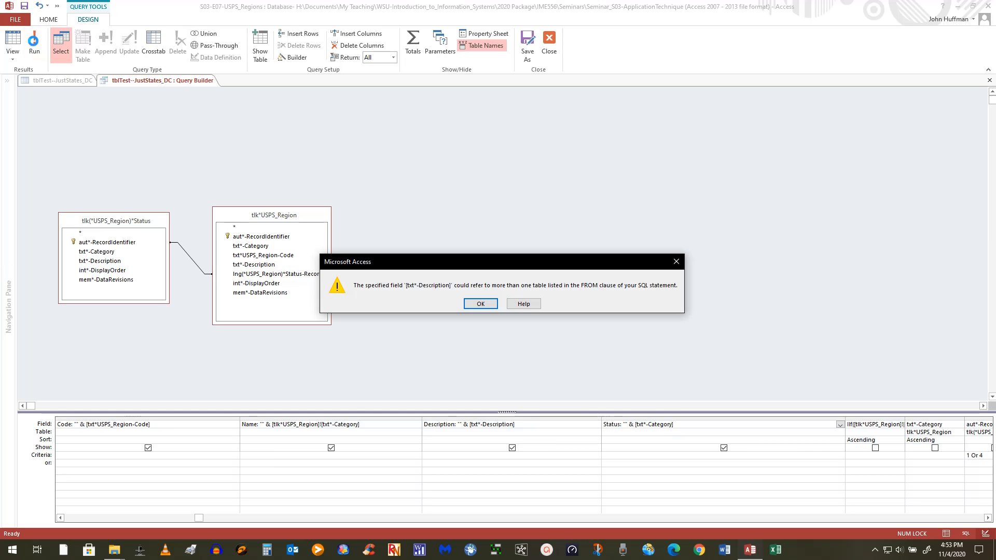
{"action": "left_click", "coordinate": [479, 305]}
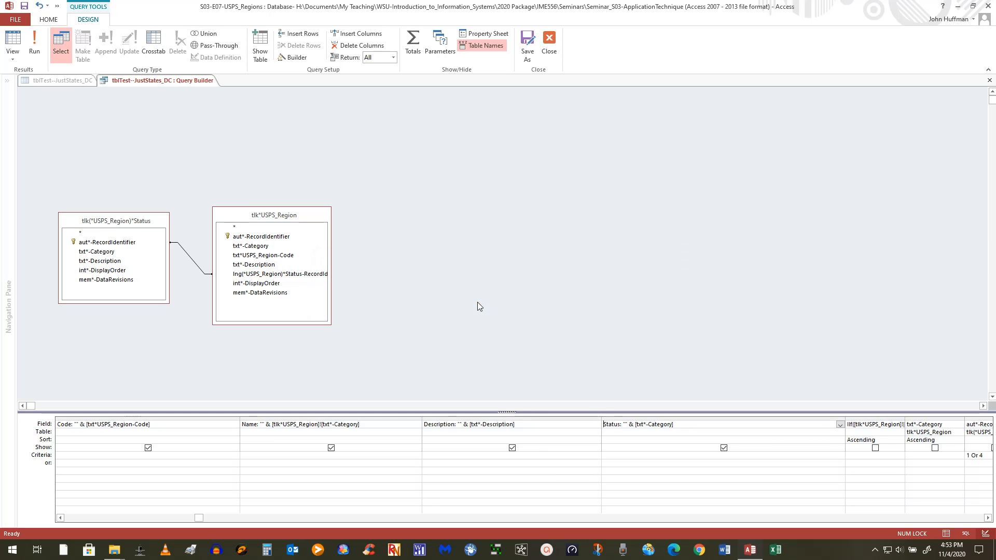
Prefix the Description field with the table reference [tlk(*USPS_Region)*Status]!
{"action": "left_click", "coordinate": [505, 424]}
{"action": "left_click_drag", "start_coordinate": [274, 428], "coordinate": [322, 425]}
{"action": "key", "text": "ctrl+c"}
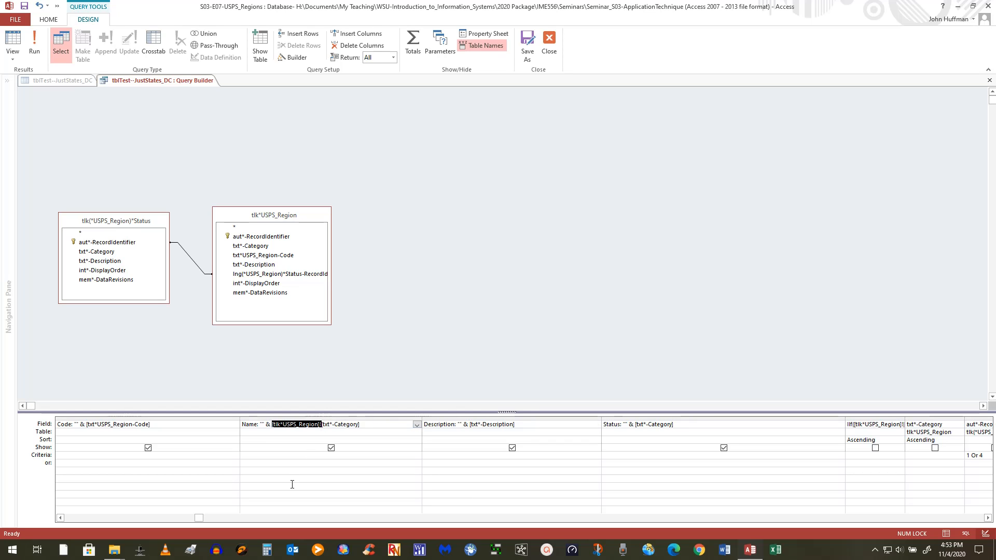
{"action": "left_click", "coordinate": [471, 424]}
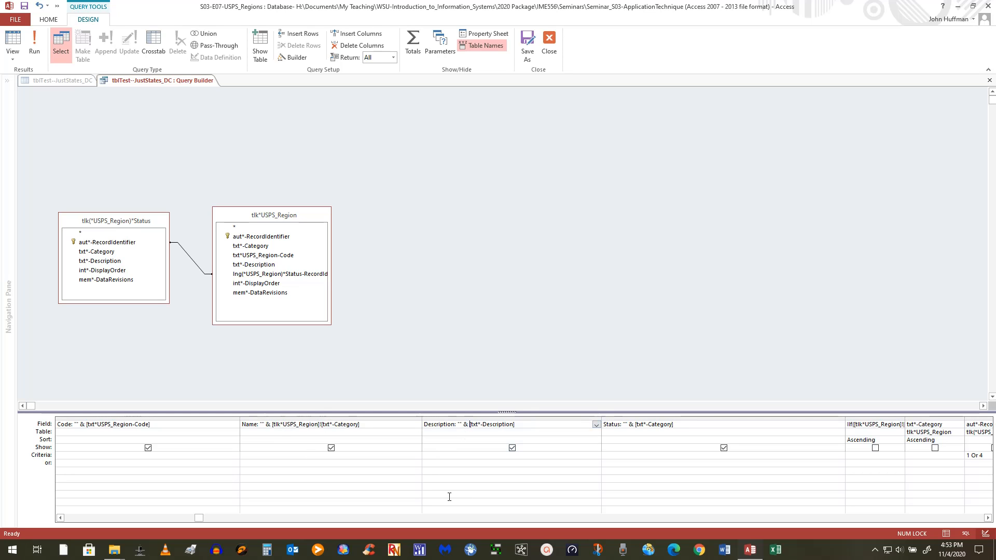
{"action": "key", "text": "ctrl+v"}
{"action": "left_click", "coordinate": [478, 426]}
{"action": "type", "text": "("}
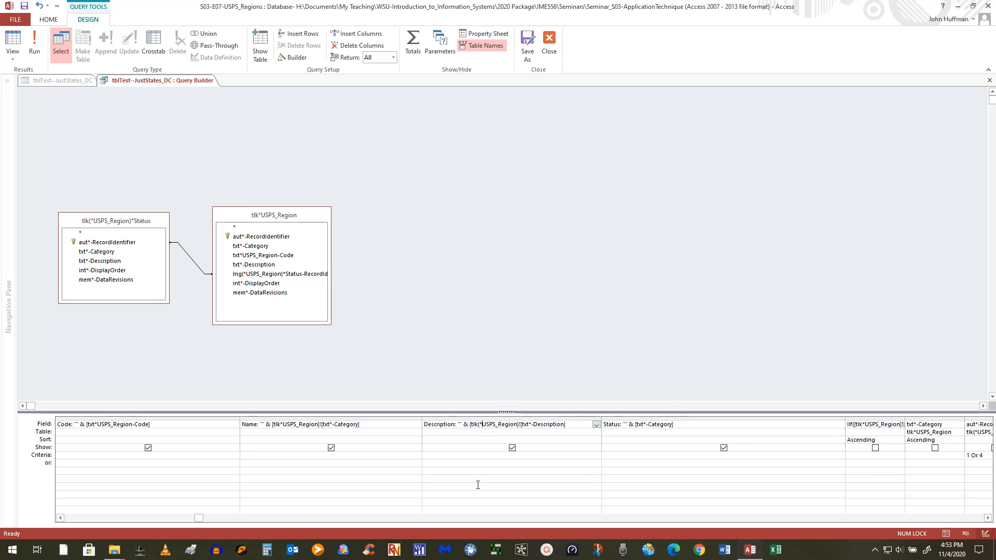
{"action": "key", "text": "Right"}
{"action": "key", "text": "Right"}
{"action": "key", "text": "Right"}
{"action": "key", "text": "Right"}
{"action": "key", "text": "Right"}
{"action": "key", "text": "Right"}
{"action": "key", "text": "Right"}
{"action": "type", "text": ")*Status"}
{"action": "type", "text": "s"}
Copy the [tlk(*USPS_Region)*Status]! prefix into the Status field, removing the extra space.
{"action": "left_click_drag", "start_coordinate": [542, 424], "coordinate": [471, 424]}
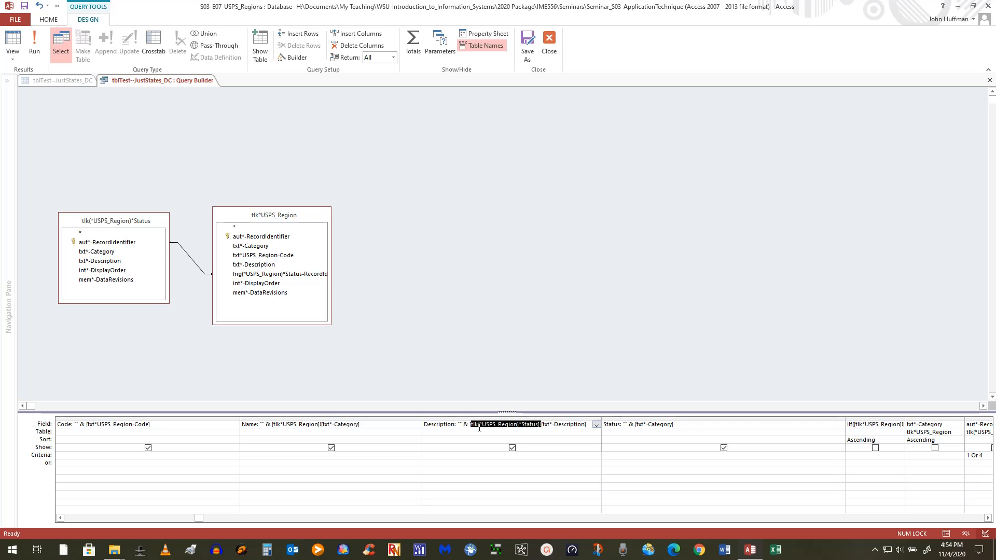
{"action": "left_click_drag", "start_coordinate": [469, 426], "coordinate": [541, 425]}
{"action": "left_click", "coordinate": [636, 425]}
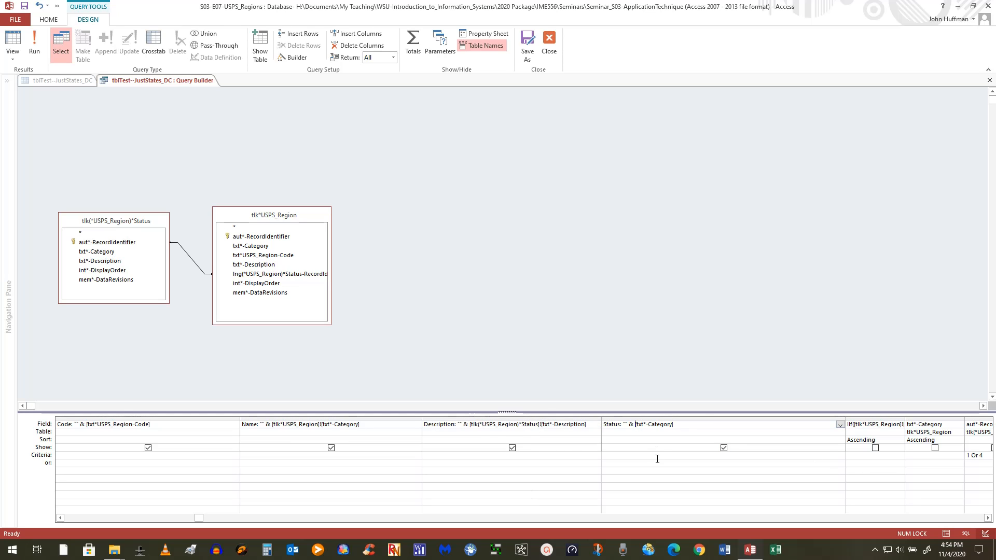
{"action": "type", "text": "[tlk(*USPS_Region)*Status]!"}
{"action": "key", "text": "BackSpace"}
Prefix the Code field with [tlk*USPS_Region]! copied from Name, and save the query.
{"action": "left_click_drag", "start_coordinate": [322, 424], "coordinate": [271, 425]}
{"action": "key", "text": "ctrl+c"}
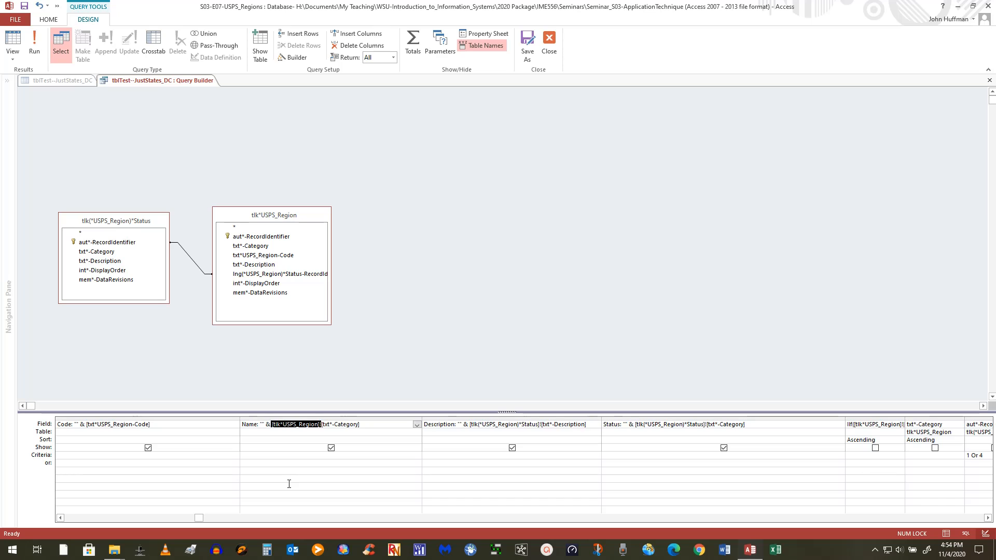
{"action": "left_click", "coordinate": [87, 427]}
{"action": "key", "text": "ctrl+v"}
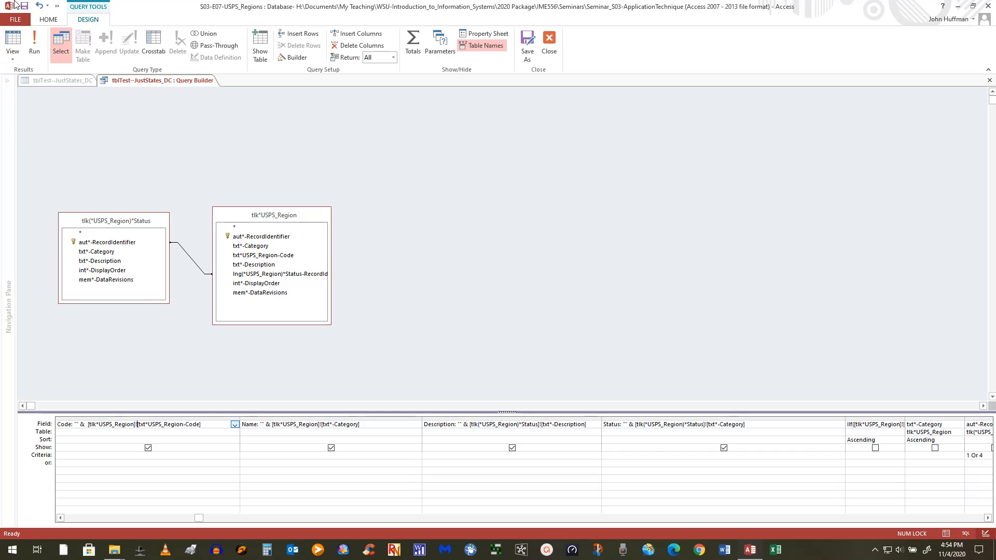
{"action": "left_click", "coordinate": [24, 9]}
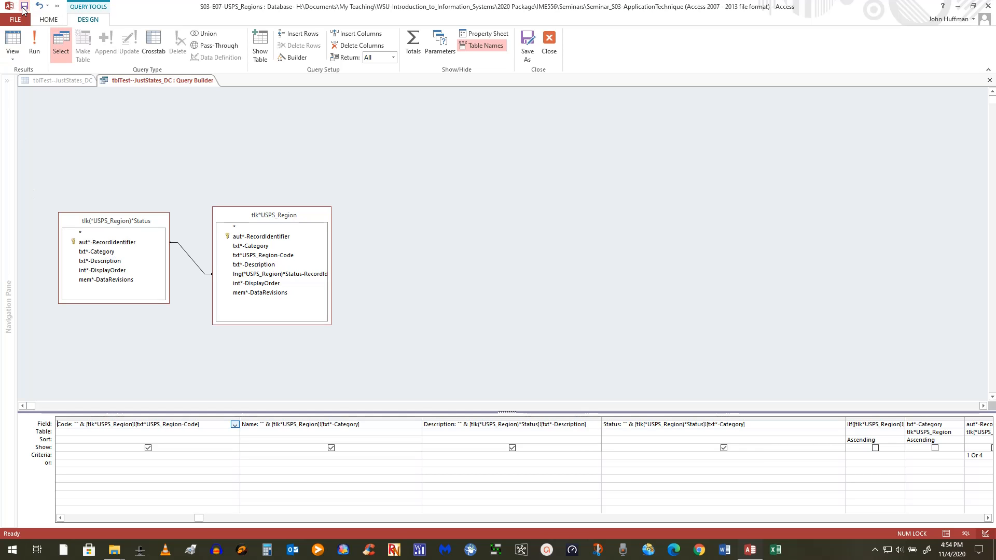
{"action": "left_click", "coordinate": [35, 44]}
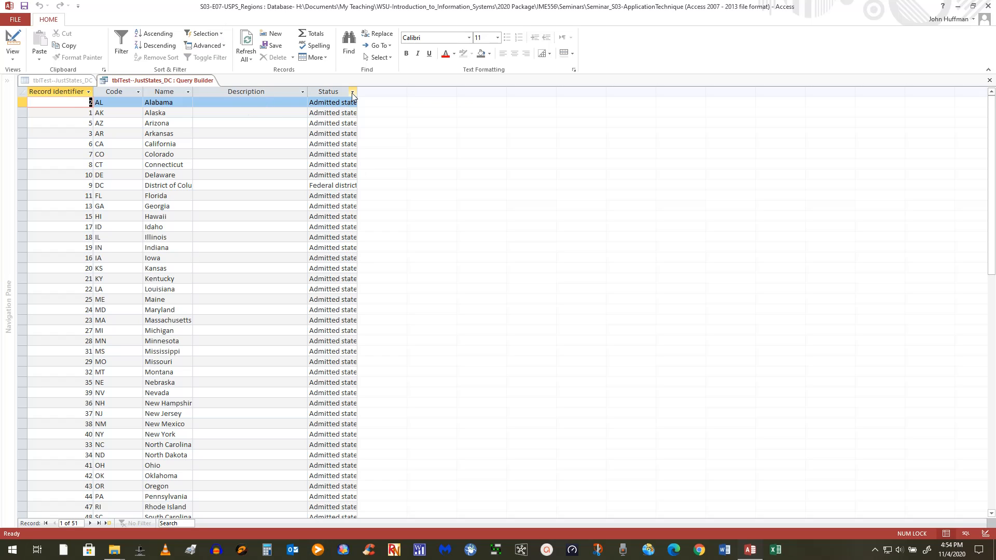
{"action": "left_click_drag", "start_coordinate": [356, 94], "coordinate": [416, 93]}
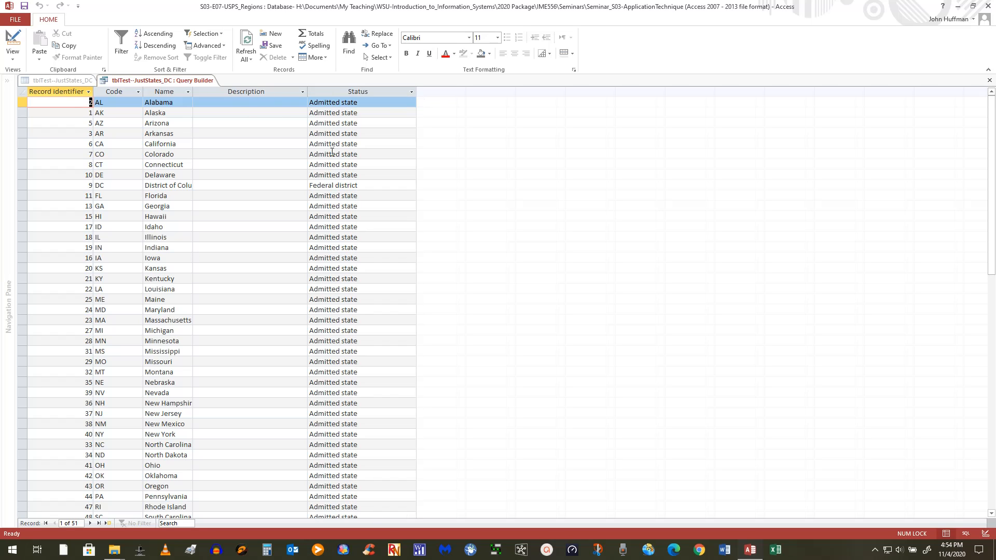
{"action": "left_click", "coordinate": [10, 40]}
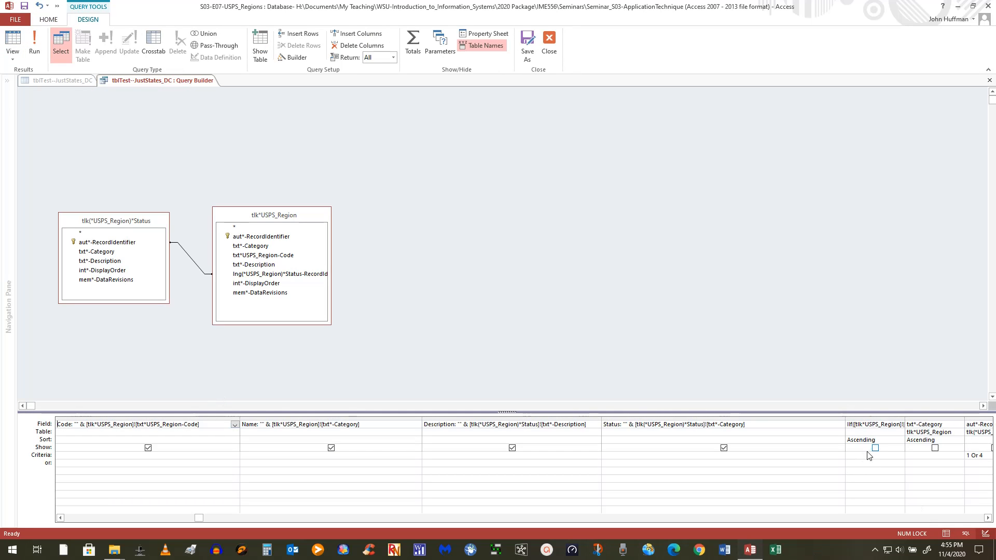
Widen the IIf and RecordIdentifier columns, then run the query to list its 51 records.
{"action": "left_click", "coordinate": [987, 517]}
{"action": "left_click", "coordinate": [988, 517]}
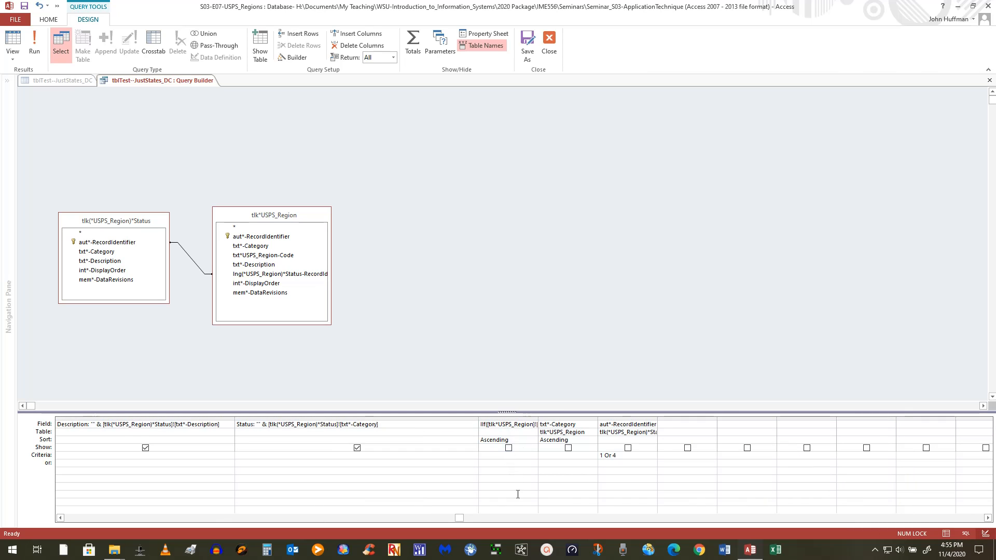
{"action": "left_click_drag", "start_coordinate": [537, 426], "coordinate": [565, 426]}
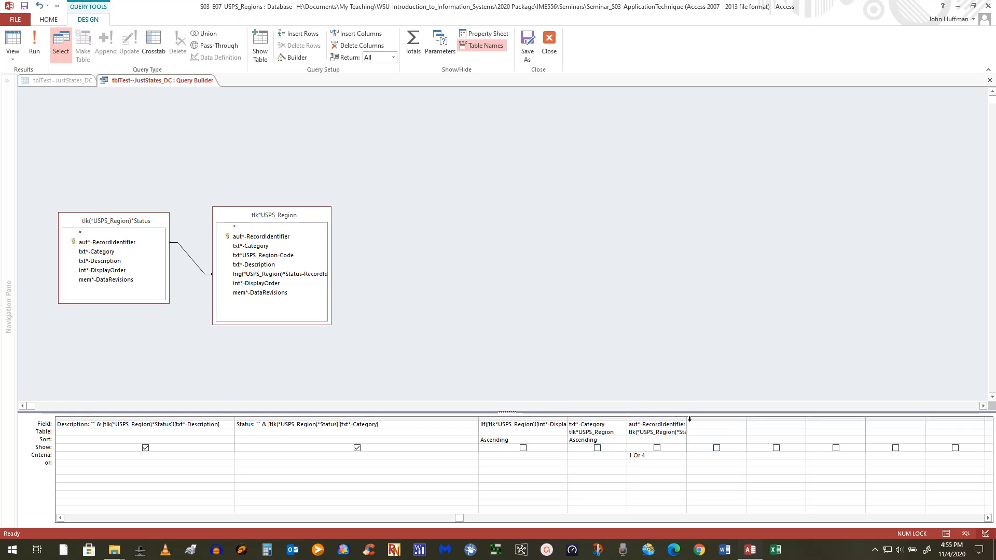
{"action": "left_click_drag", "start_coordinate": [687, 417], "coordinate": [758, 416]}
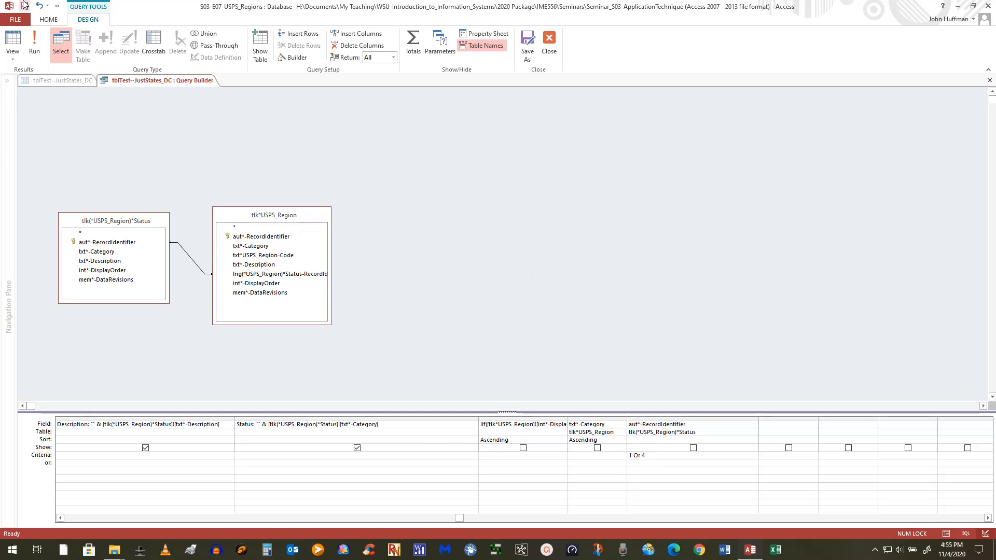
{"action": "left_click", "coordinate": [34, 46]}
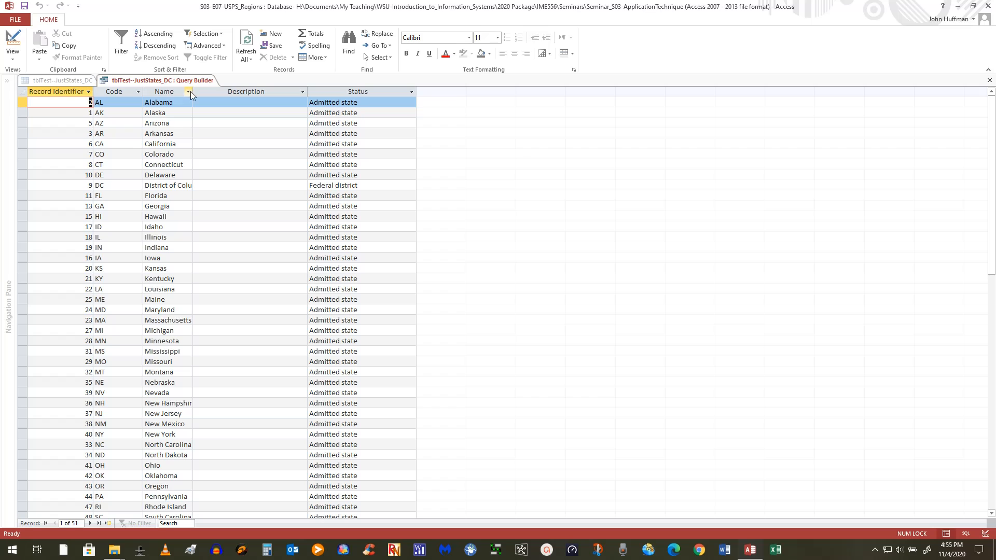
Widen the results' Name column, then close the Query Builder, keeping the revised Row Source.
{"action": "left_click_drag", "start_coordinate": [193, 92], "coordinate": [221, 93]}
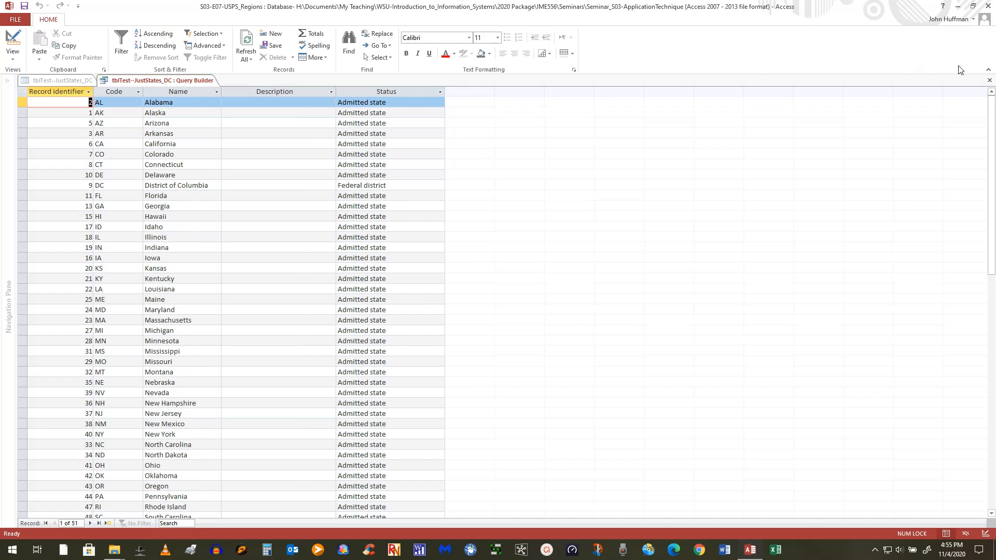
{"action": "left_click", "coordinate": [990, 80]}
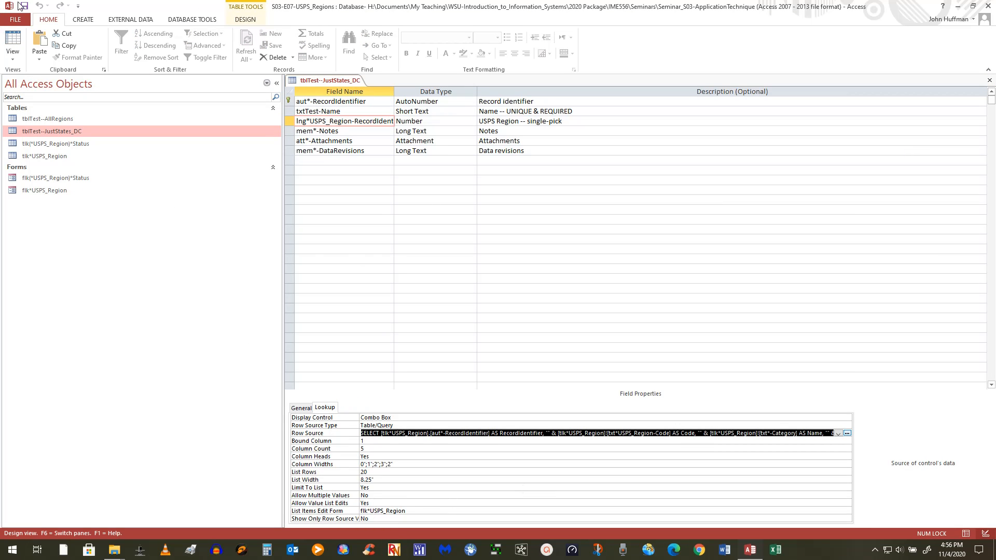
Open tblTest--JustStates_DC's datasheet and scroll the USPS Region dropdown's Code, Name, Description, Status list.
{"action": "key", "text": "Home"}
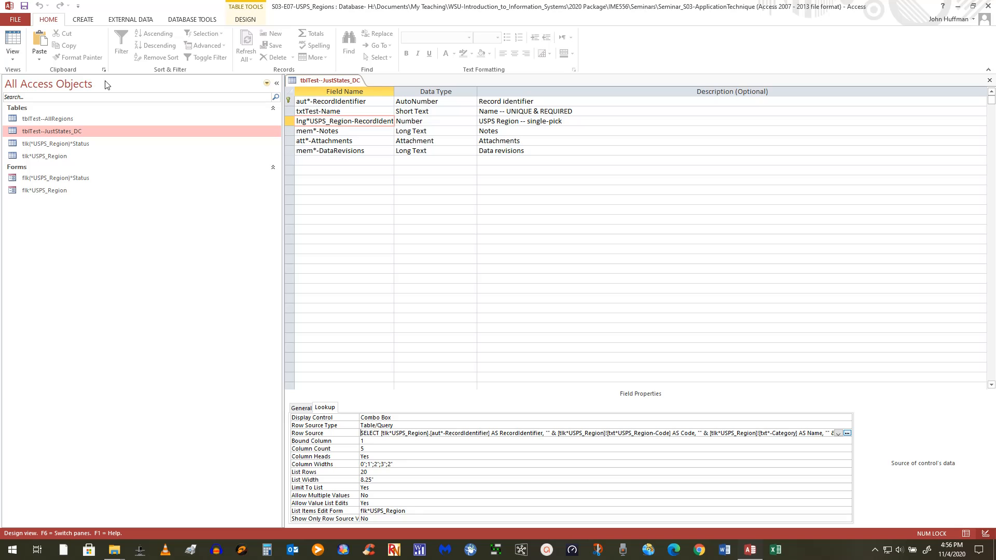
{"action": "left_click", "coordinate": [12, 39]}
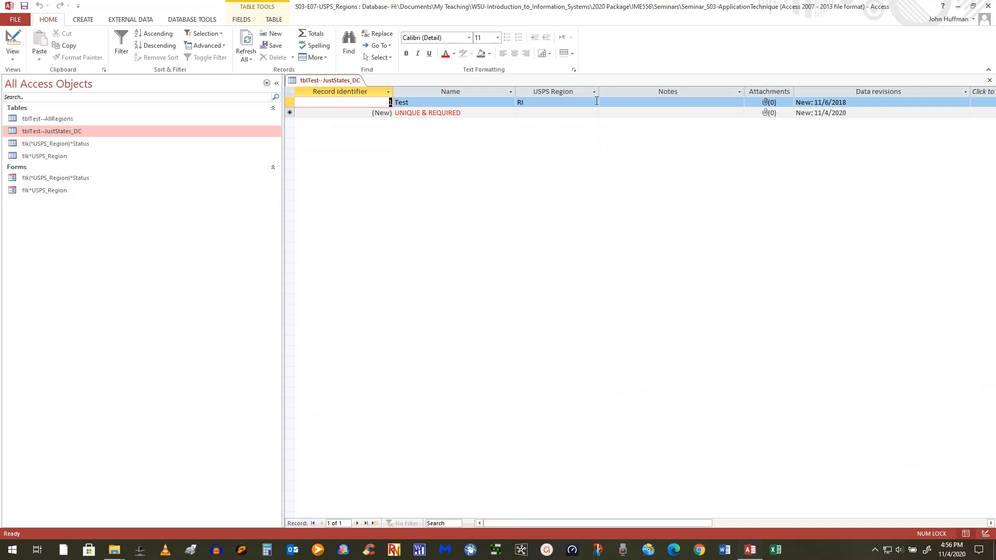
{"action": "left_click", "coordinate": [596, 100]}
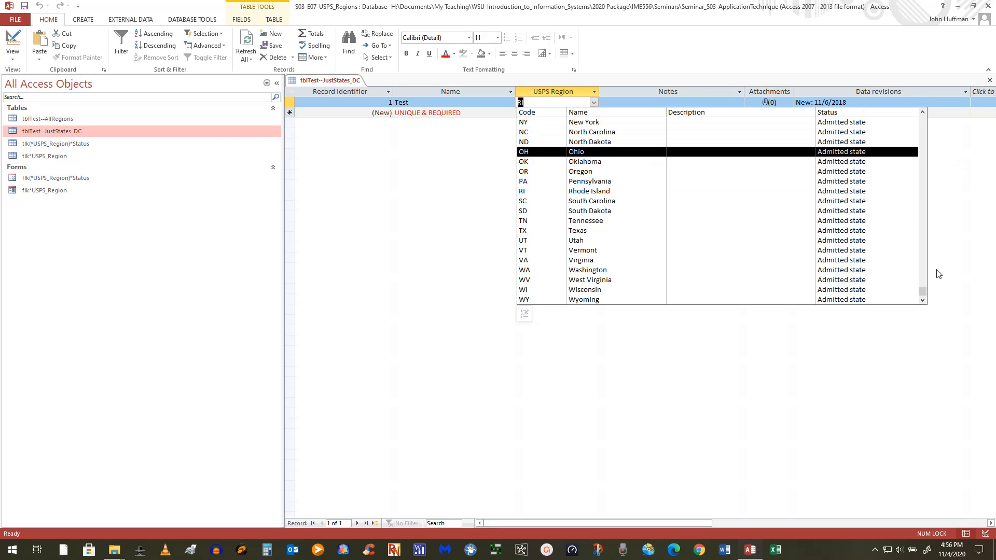
{"action": "left_click_drag", "start_coordinate": [923, 291], "coordinate": [938, 115]}
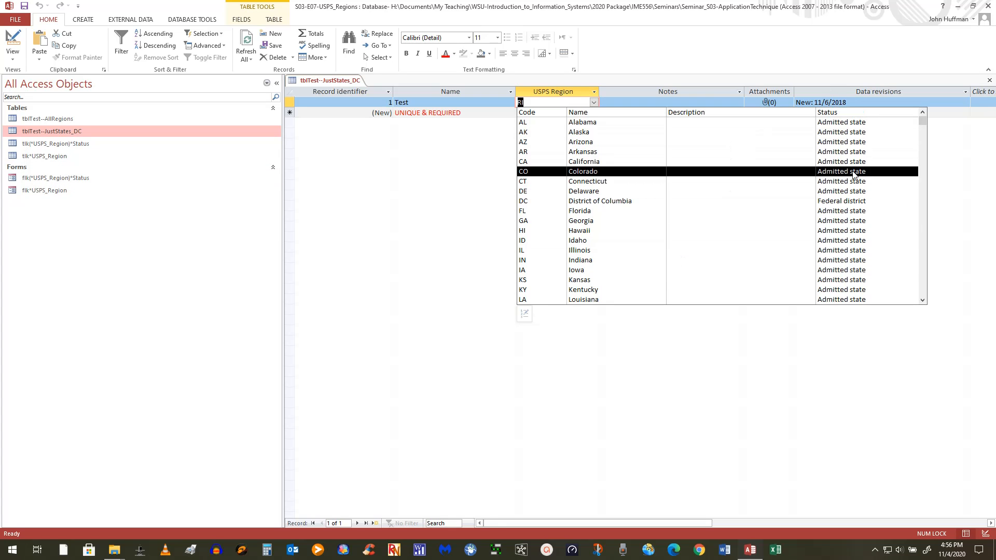
{"action": "mouse_move", "coordinate": [923, 120]}
{"action": "left_mouse_down"}
{"action": "mouse_move", "coordinate": [934, 322]}
{"action": "mouse_move", "coordinate": [935, 113]}
{"action": "left_mouse_up"}
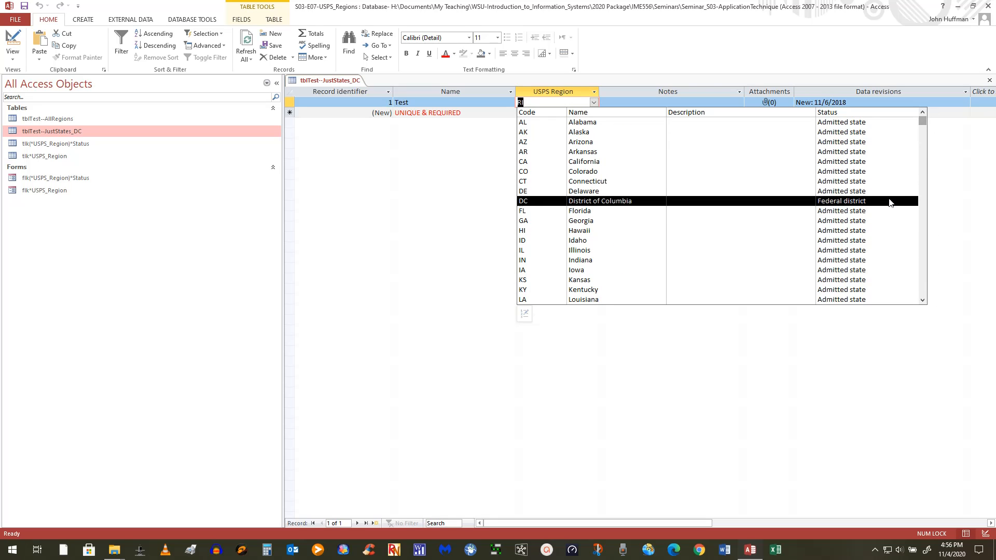